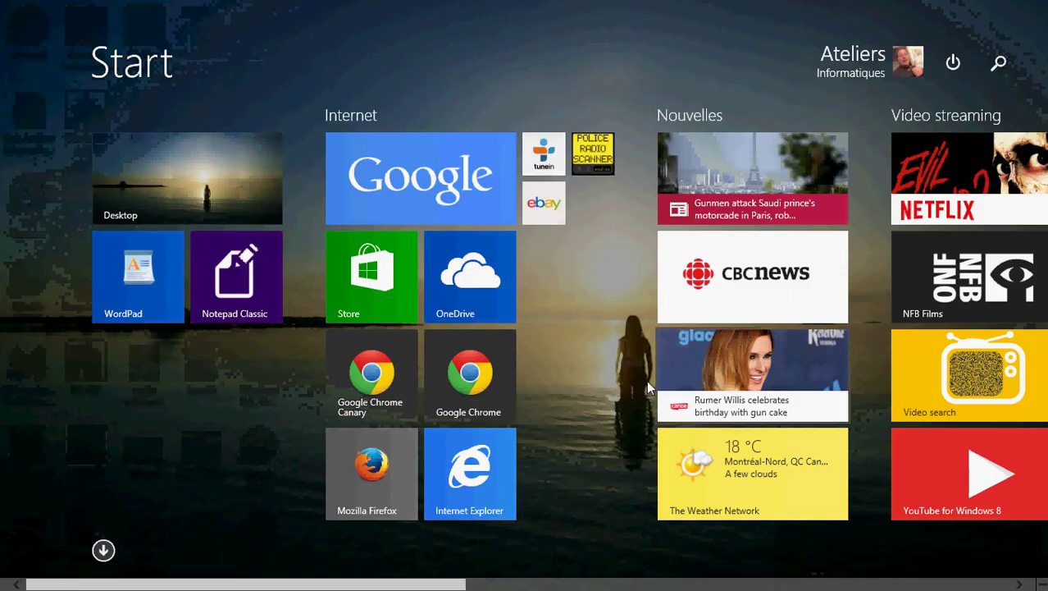
- Search the Store for 'remind me' and open the RemindMe for Windows page
{"action": "scroll", "coordinate": [604, 363], "scroll_direction": "down", "scroll_amount": 5}
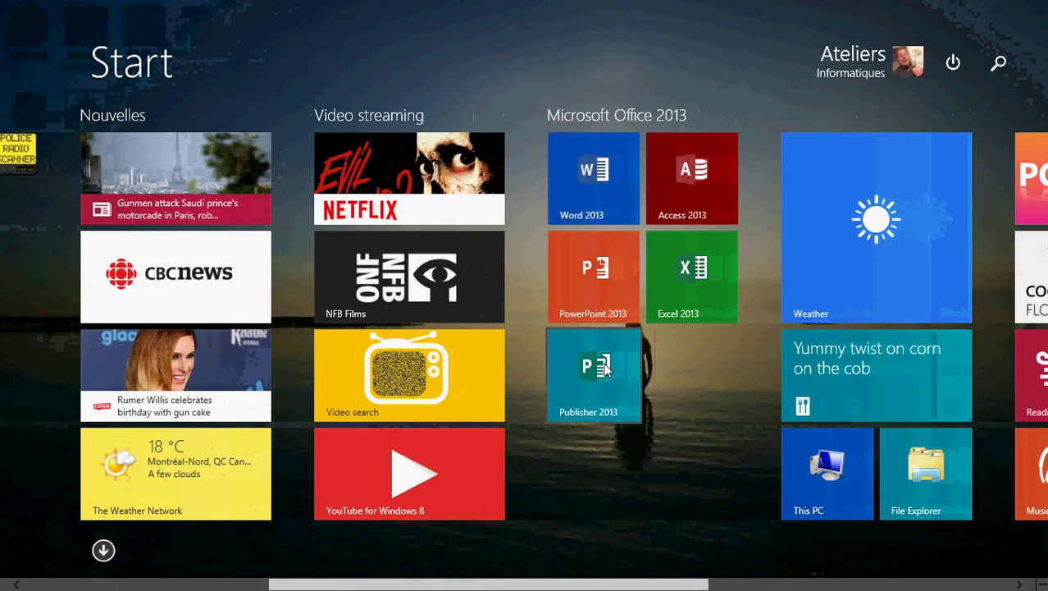
{"action": "scroll", "coordinate": [605, 368], "scroll_direction": "up", "scroll_amount": 5}
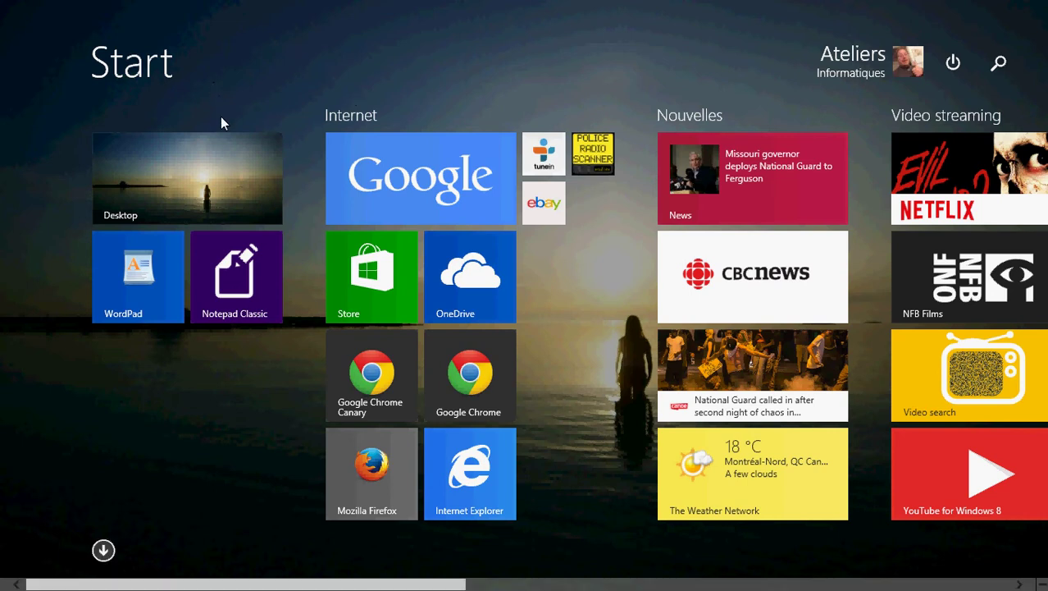
{"action": "left_click", "coordinate": [363, 275]}
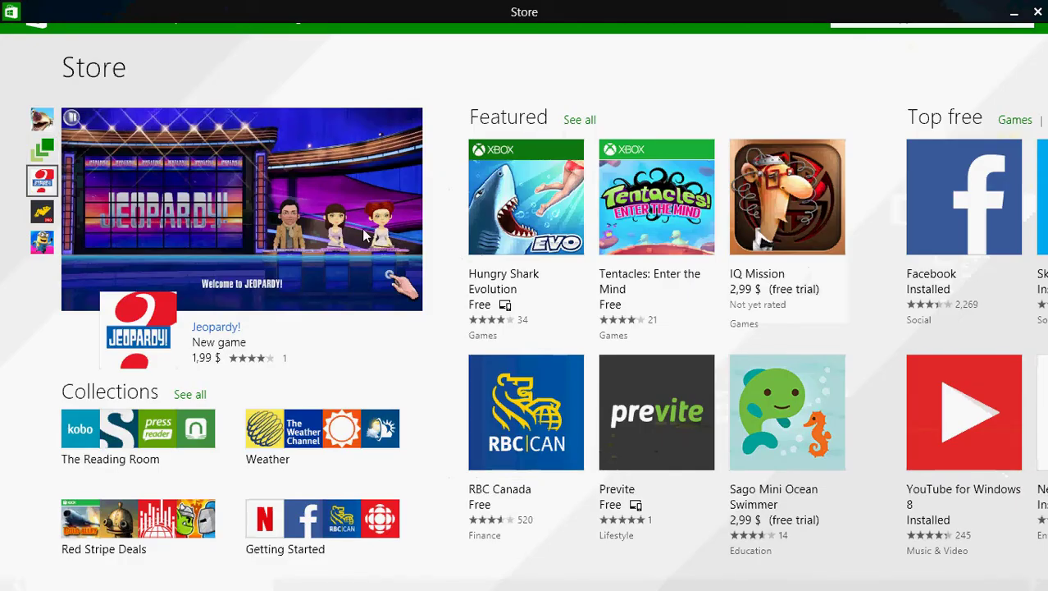
{"action": "left_click", "coordinate": [886, 31]}
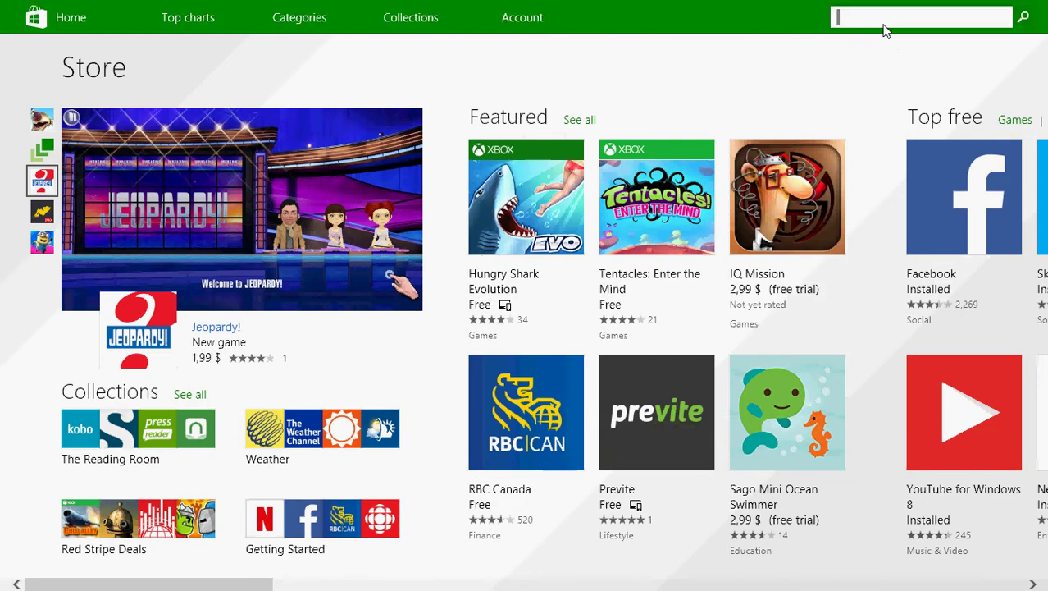
{"action": "type", "text": "remind me"}
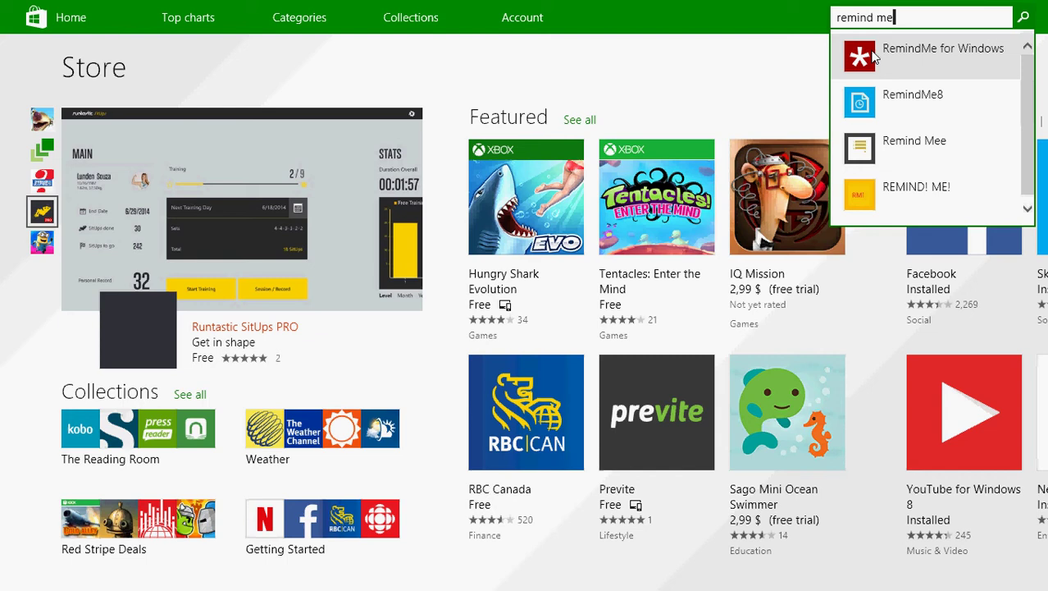
{"action": "left_click", "coordinate": [939, 51]}
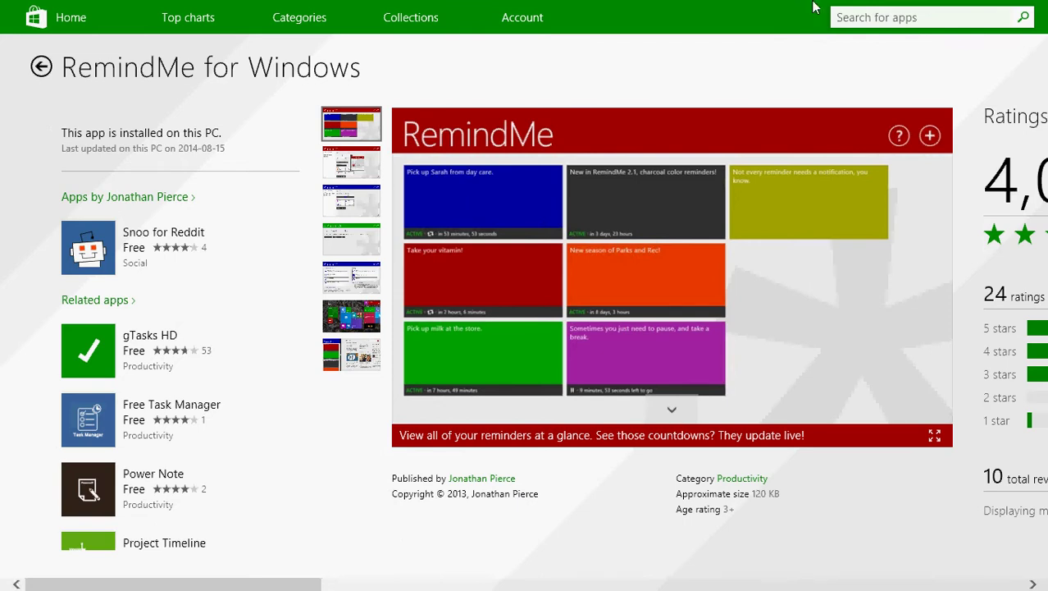
- Close the Store, launch RemindMe from the Apps list, and begin a new reminder
{"action": "left_click", "coordinate": [1037, 13]}
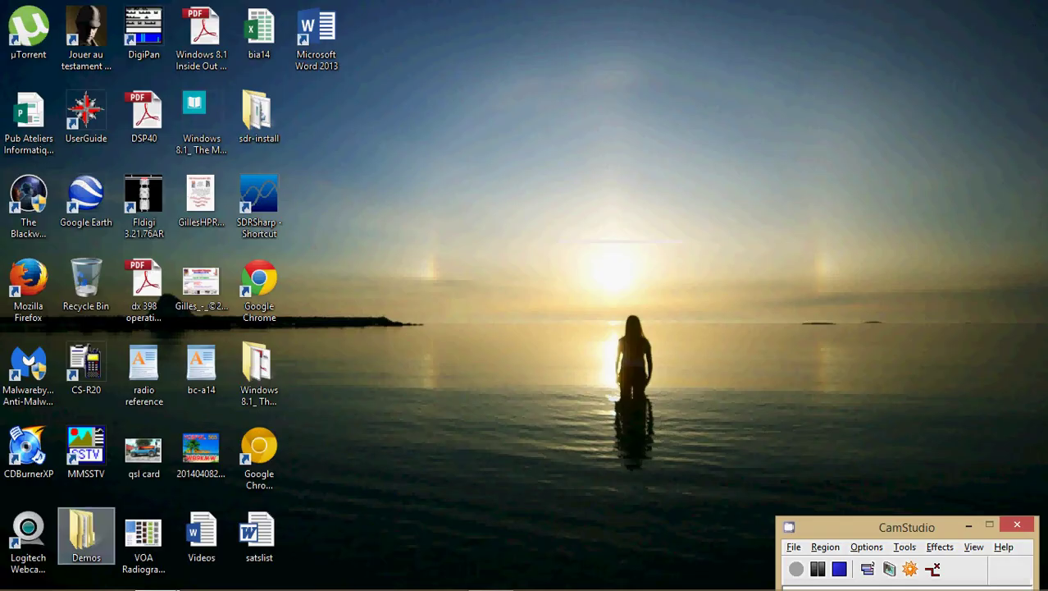
{"action": "key", "text": "super"}
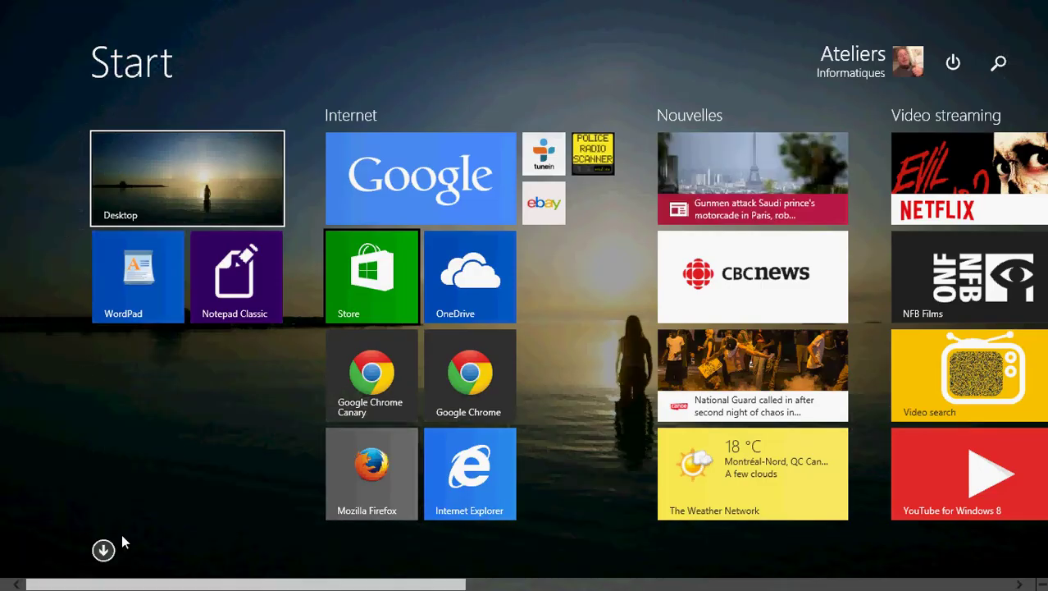
{"action": "left_click", "coordinate": [101, 548]}
{"action": "left_click", "coordinate": [137, 160]}
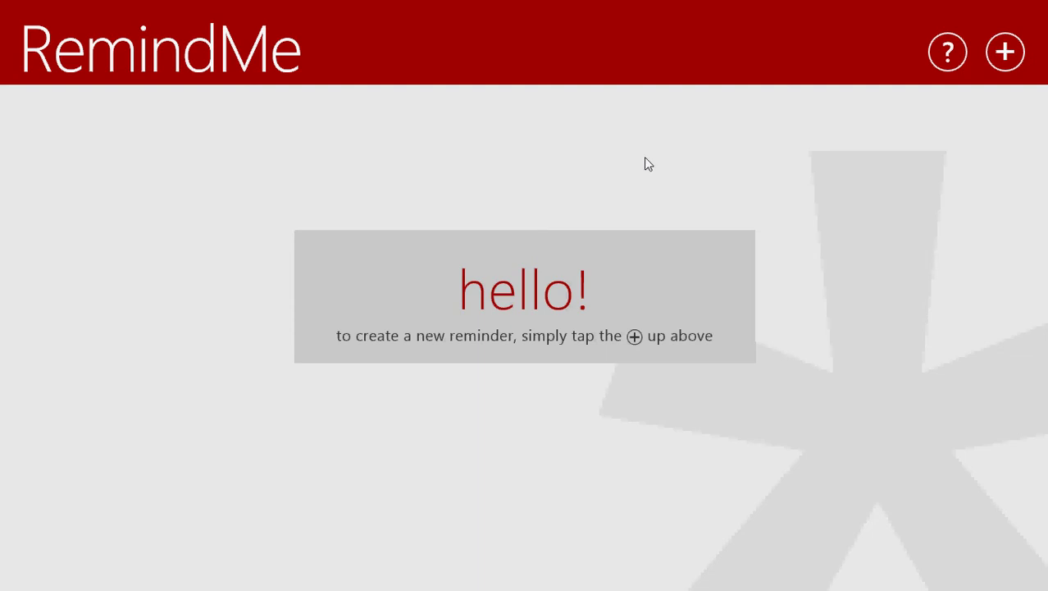
{"action": "left_click", "coordinate": [1008, 54]}
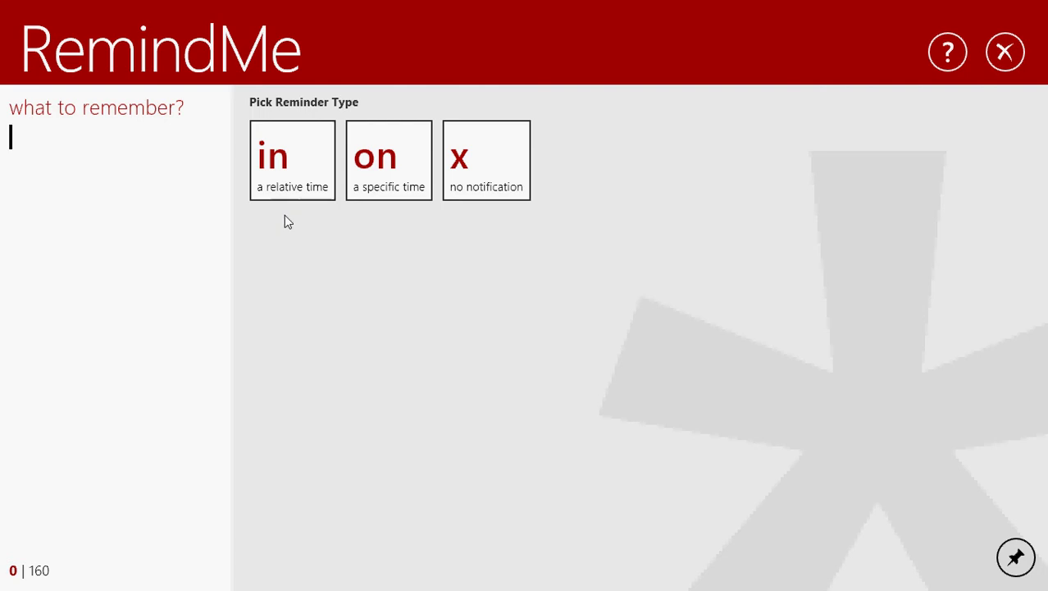
- Create a specific-time reminder 'client for fixing computer' set for 11:36 am, 2014-08-18
{"action": "left_click", "coordinate": [496, 182]}
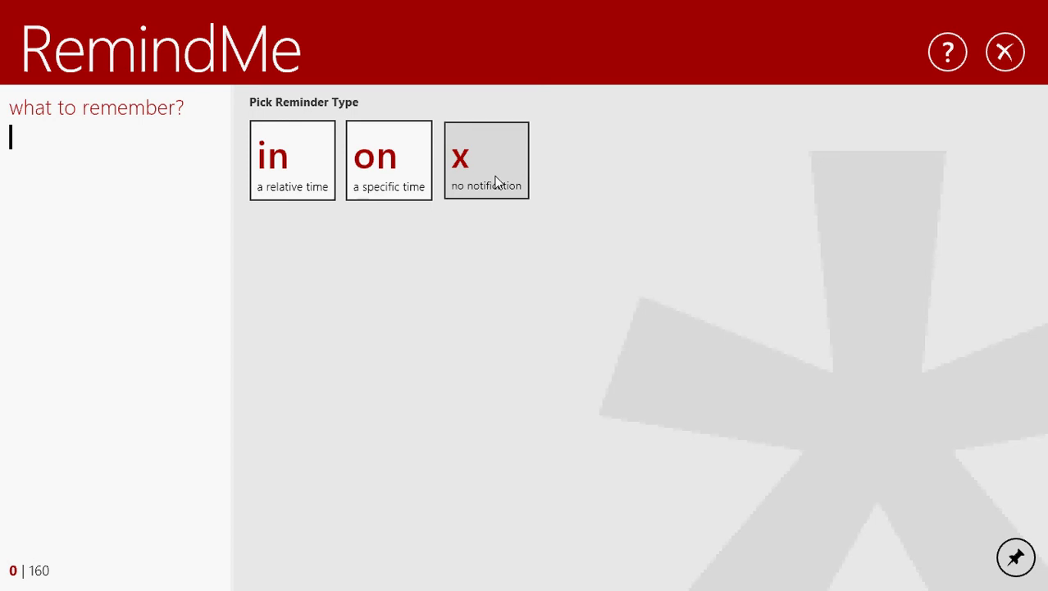
{"action": "left_click", "coordinate": [361, 164]}
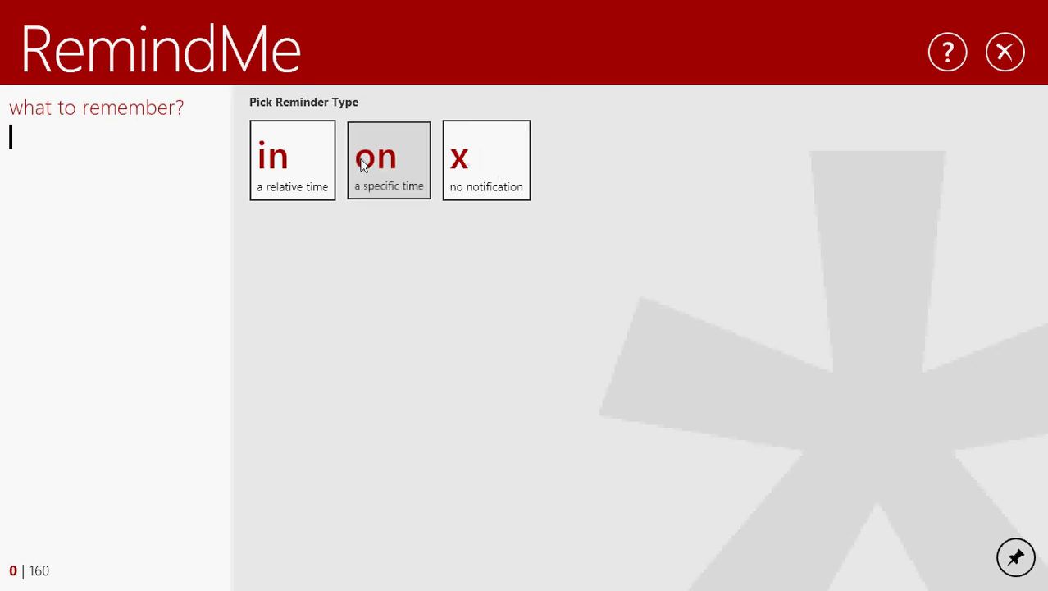
{"action": "left_click", "coordinate": [138, 157]}
{"action": "type", "text": "clien"}
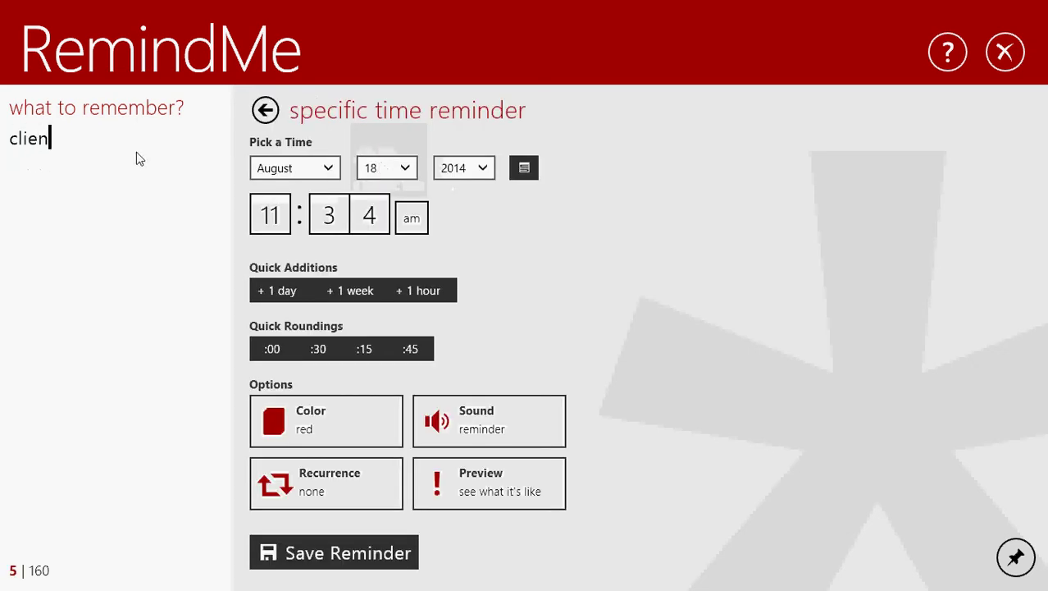
{"action": "type", "text": "t for fix"}
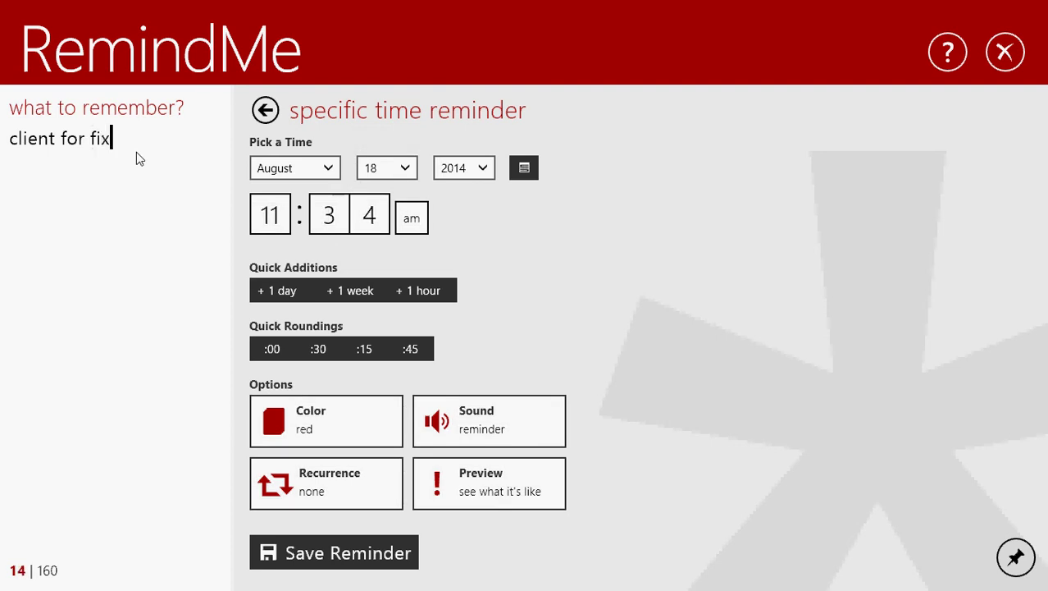
{"action": "type", "text": "ing computer"}
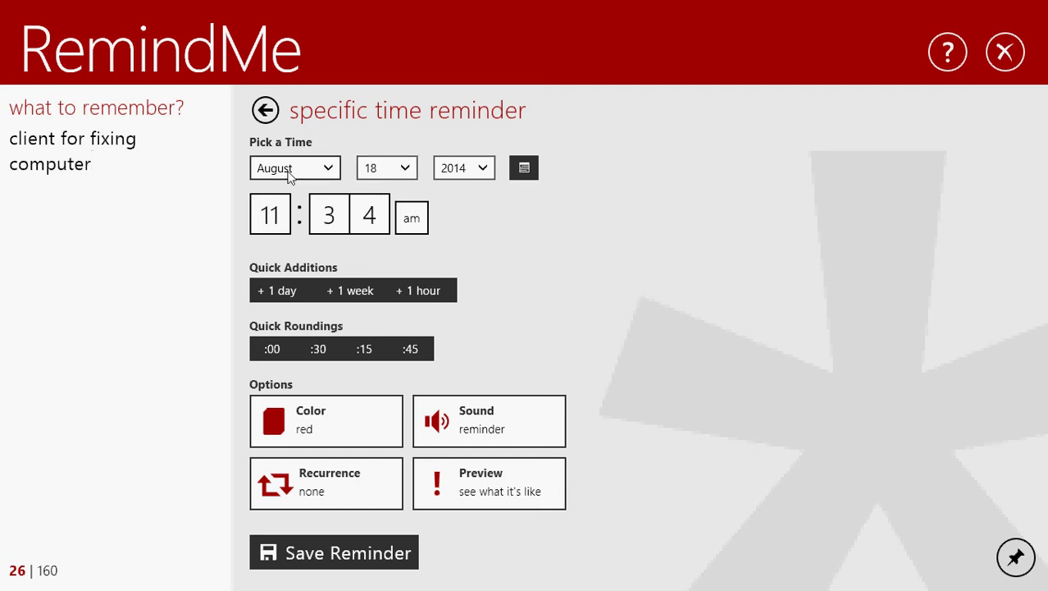
{"action": "left_click", "coordinate": [372, 216]}
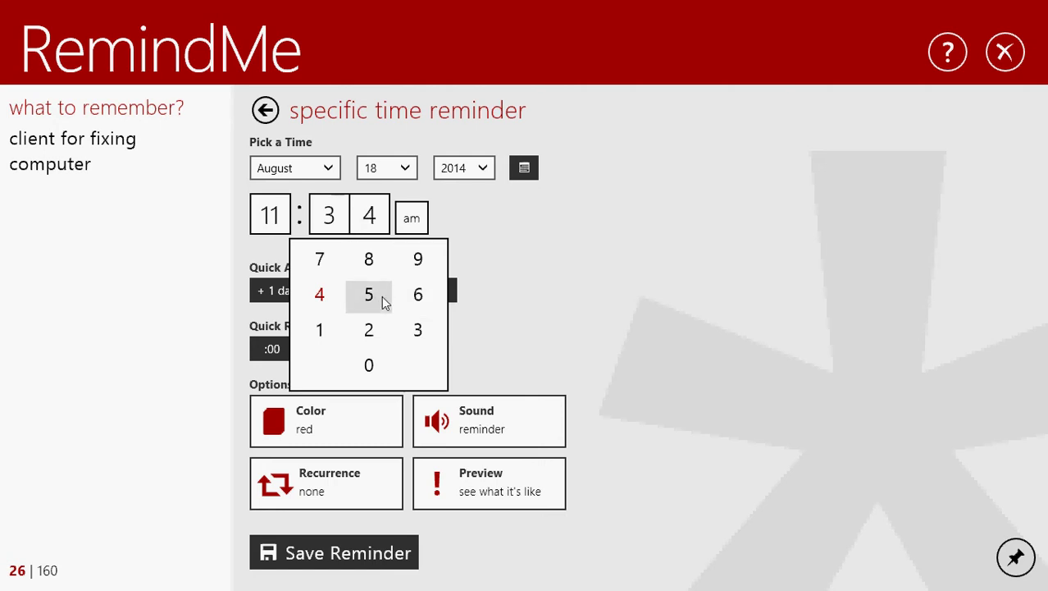
{"action": "left_click", "coordinate": [418, 297]}
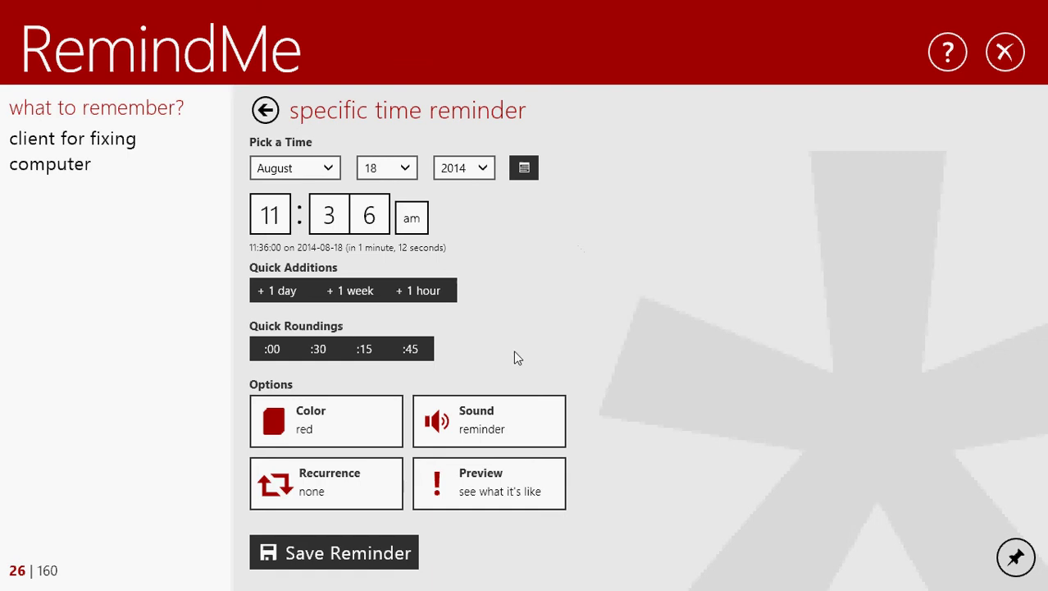
- Make the reminder orange, leave recurrence unchanged, and preview it
{"action": "left_click", "coordinate": [320, 415]}
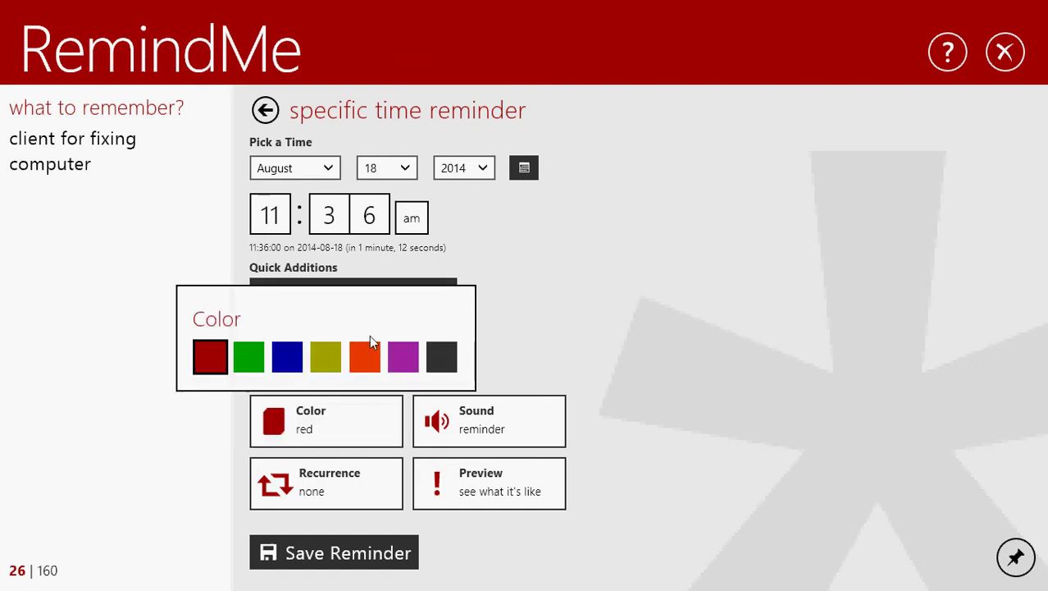
{"action": "left_click", "coordinate": [365, 354]}
{"action": "left_click", "coordinate": [625, 344]}
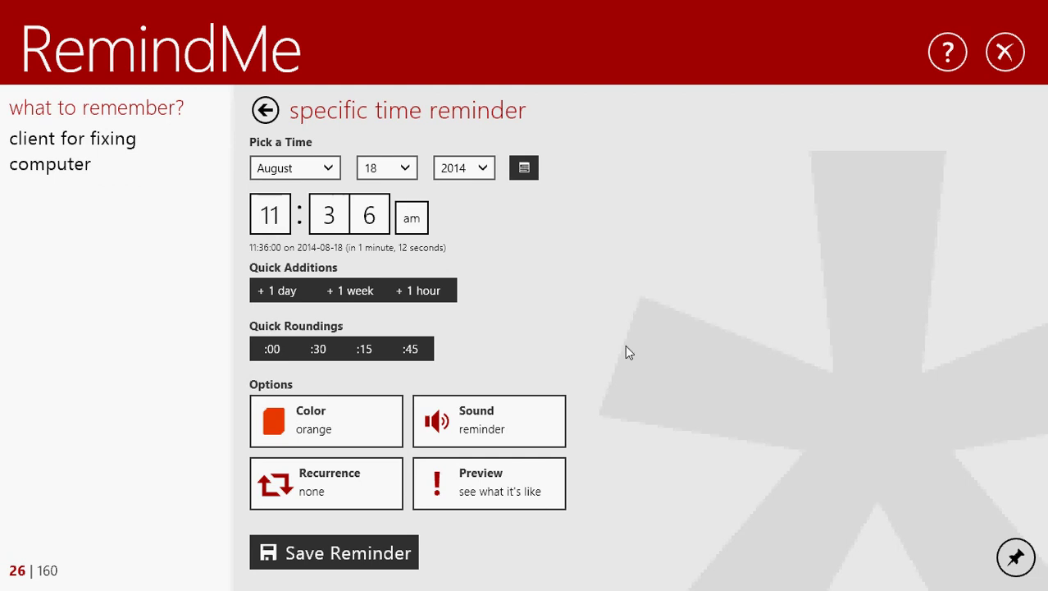
{"action": "left_click", "coordinate": [343, 483]}
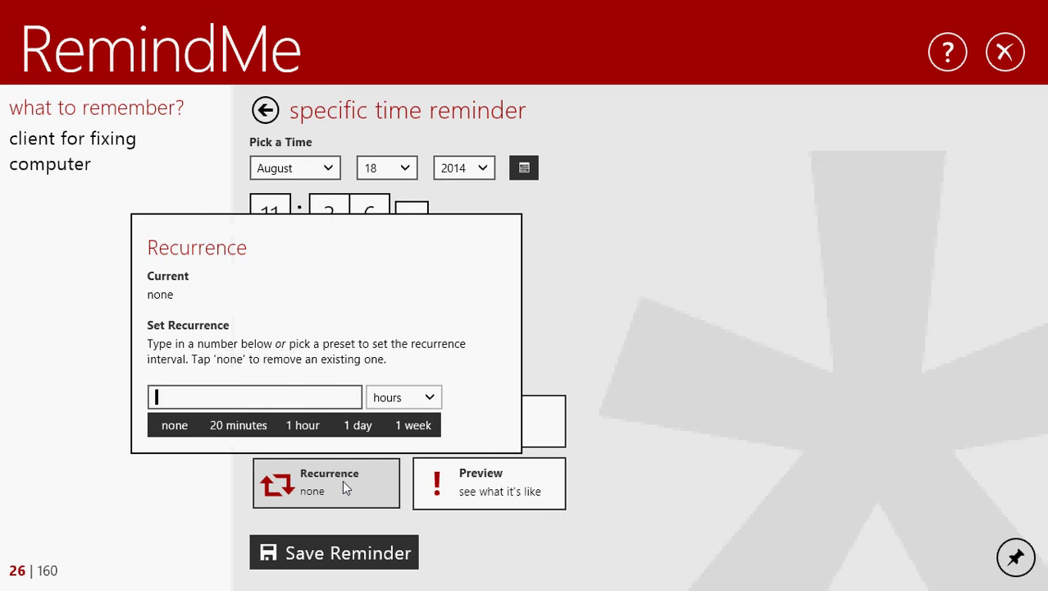
{"action": "left_click", "coordinate": [781, 298]}
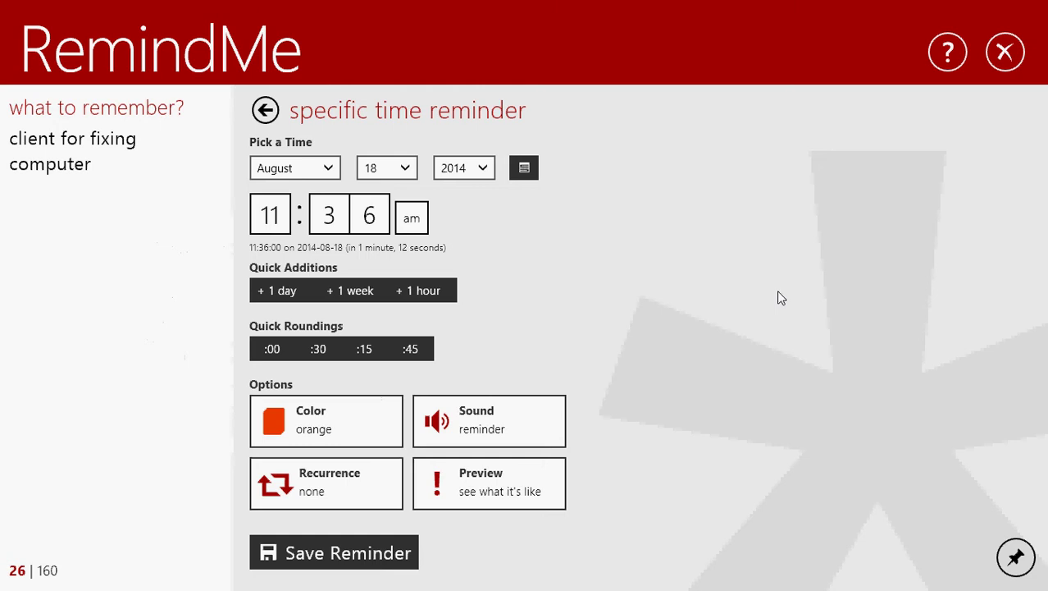
{"action": "left_click", "coordinate": [542, 493]}
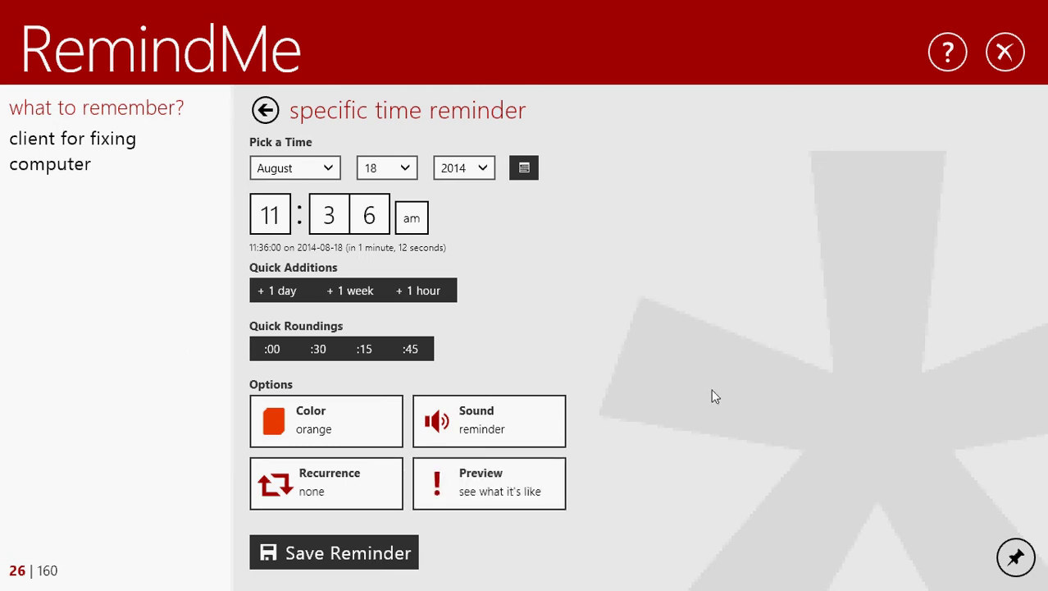
- Save the reminder and open its details, showing it active until 11:36:00 on 2014-08-18
{"action": "left_click", "coordinate": [412, 556]}
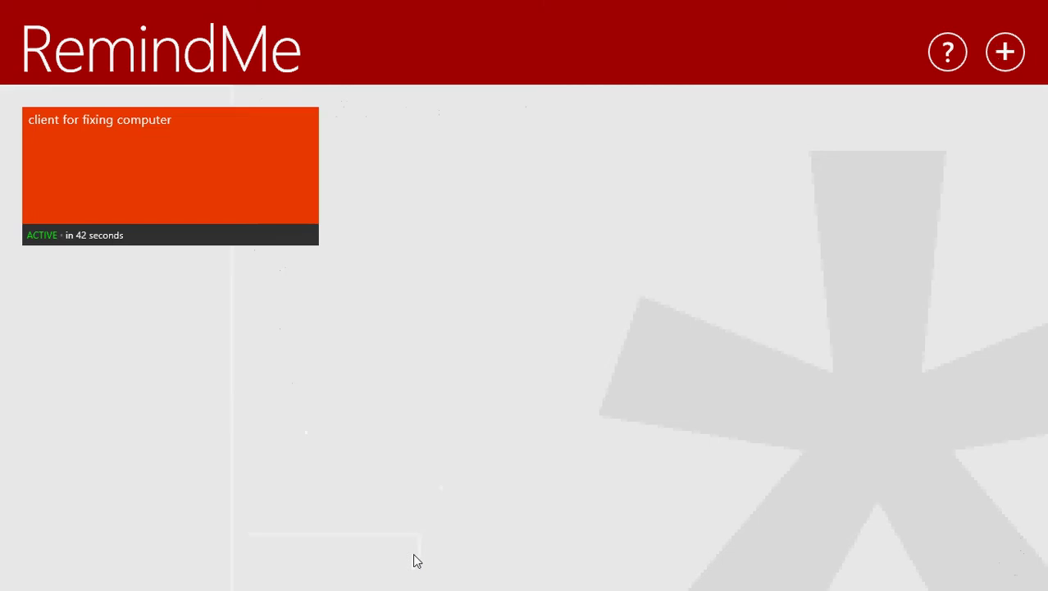
{"action": "left_click", "coordinate": [181, 185]}
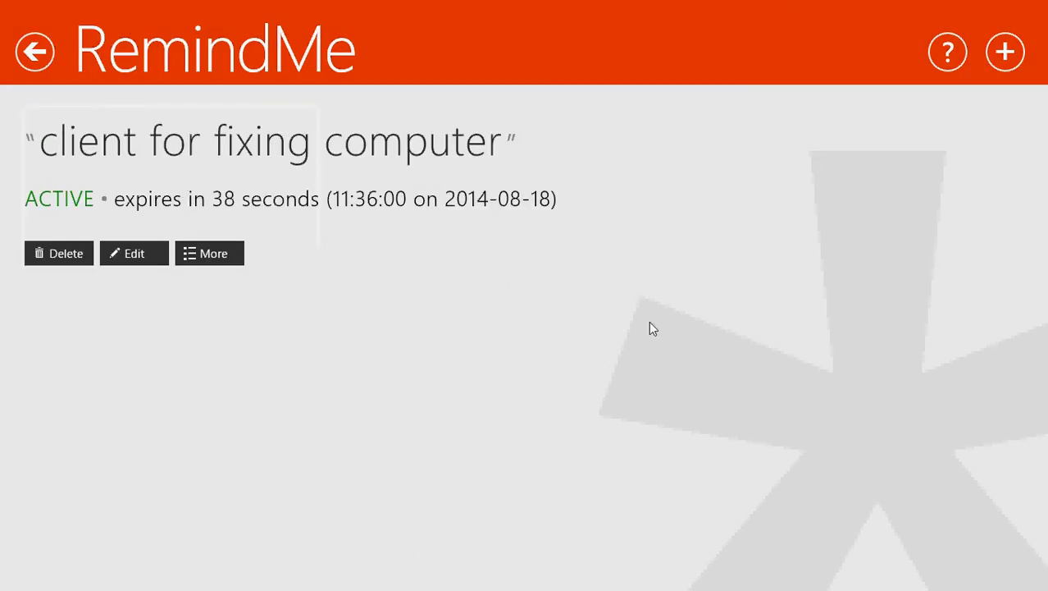
- Leave the reminder details and wait on the Start screen for the reminder notification
{"action": "left_click", "coordinate": [35, 53]}
{"action": "key", "text": "super"}
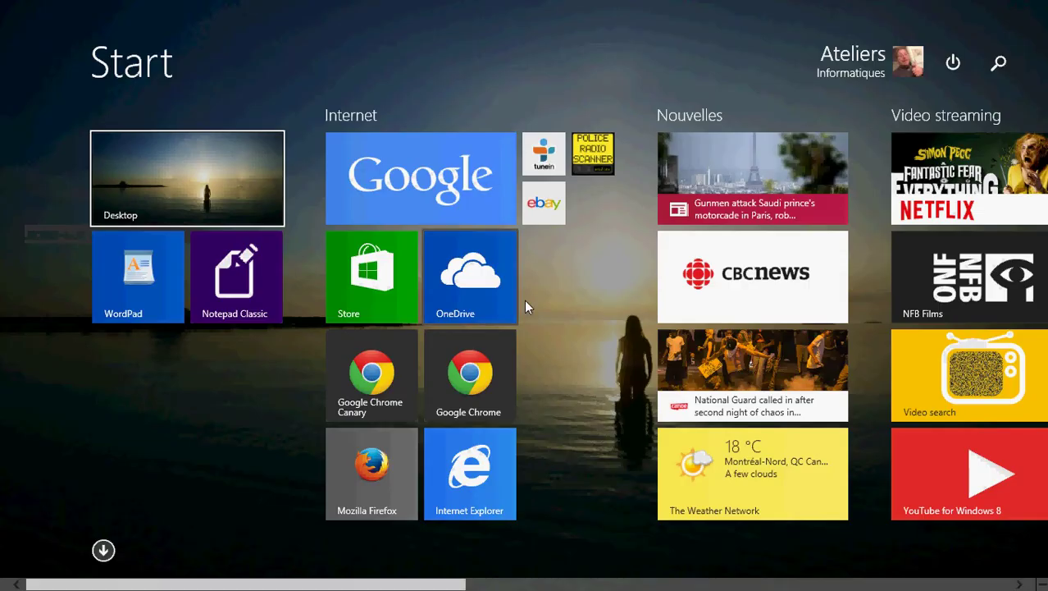
{"action": "scroll", "coordinate": [533, 307], "scroll_direction": "down", "scroll_amount": 5}
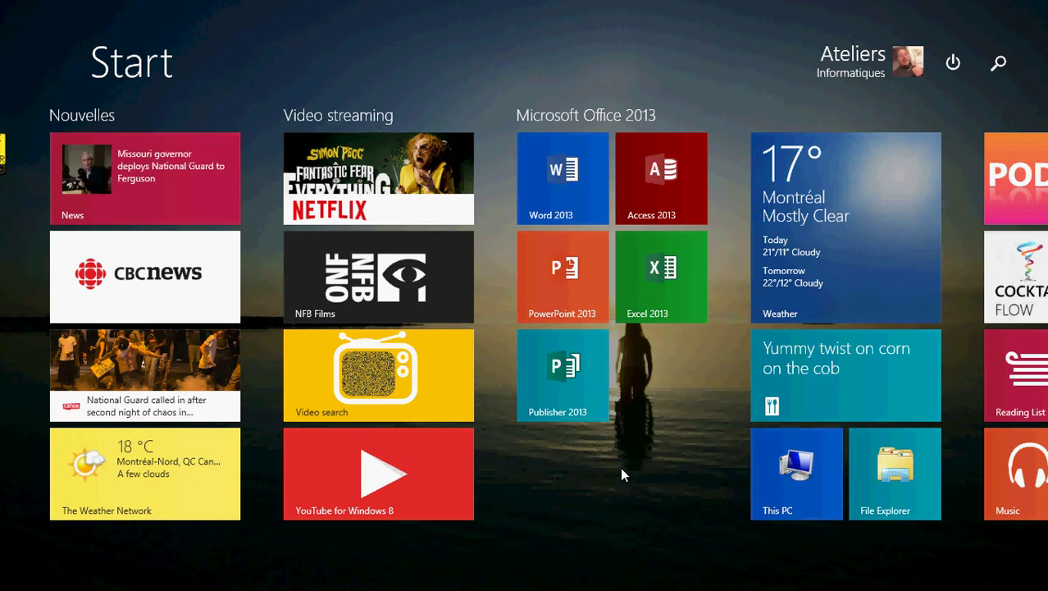
{"action": "scroll", "coordinate": [621, 472], "scroll_direction": "down", "scroll_amount": 5}
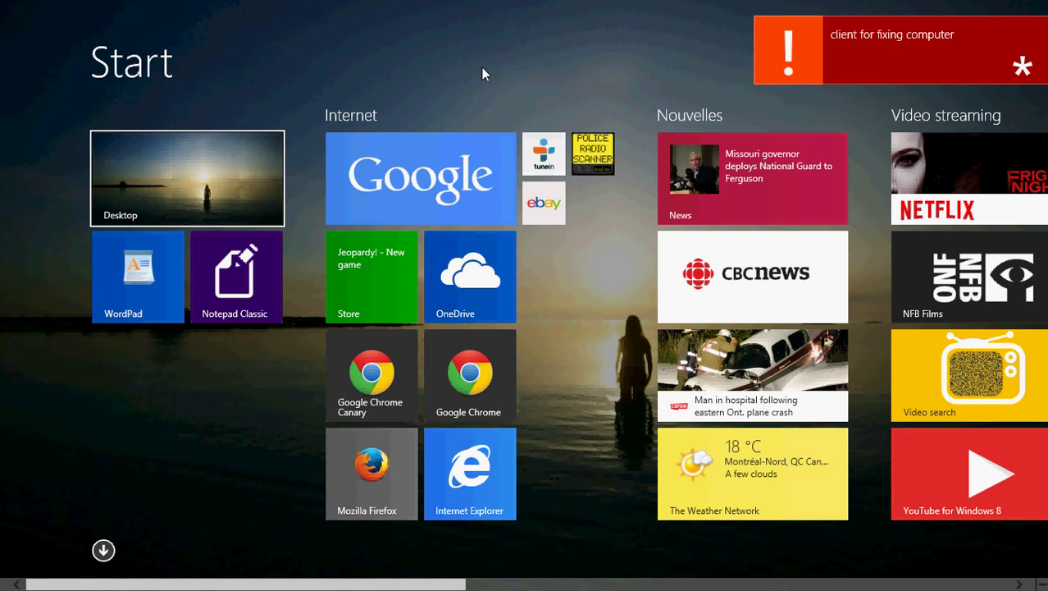
- Open the reminder from its notification and view its expired details
{"action": "mouse_move", "coordinate": [872, 44]}
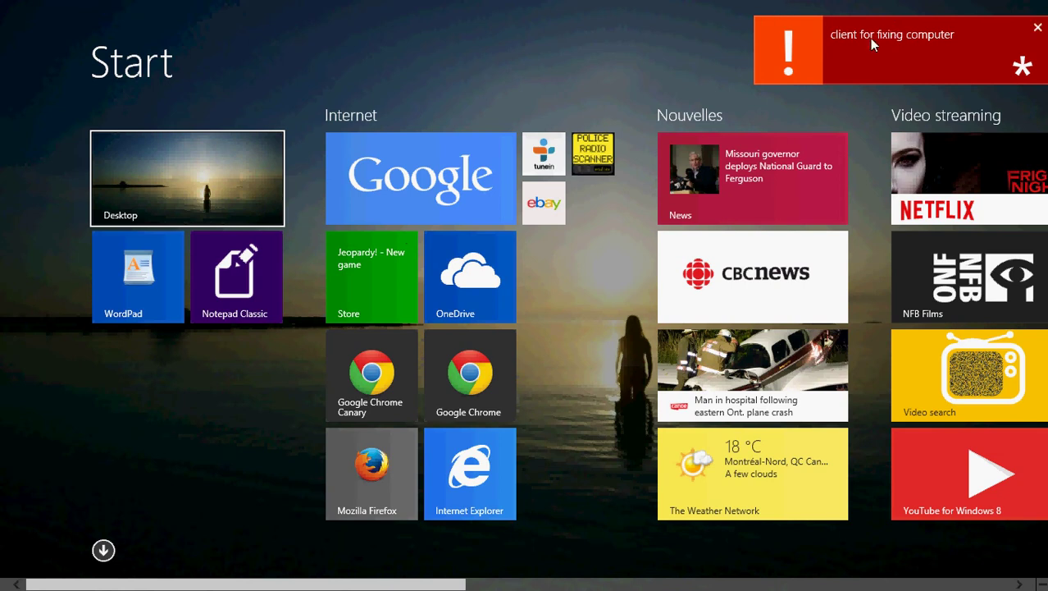
{"action": "left_click", "coordinate": [819, 55]}
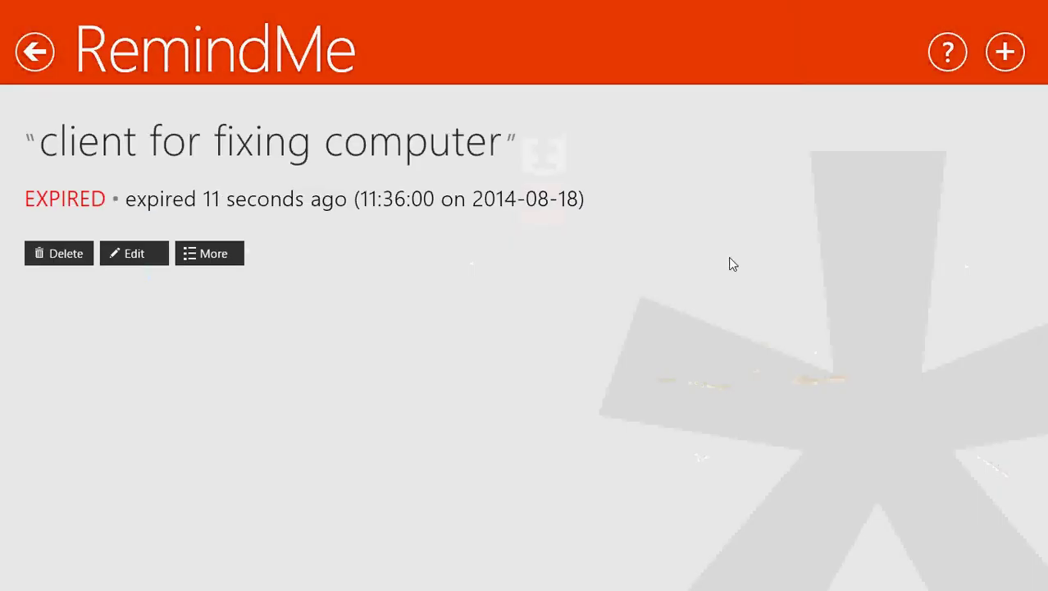
{"action": "left_click", "coordinate": [221, 257]}
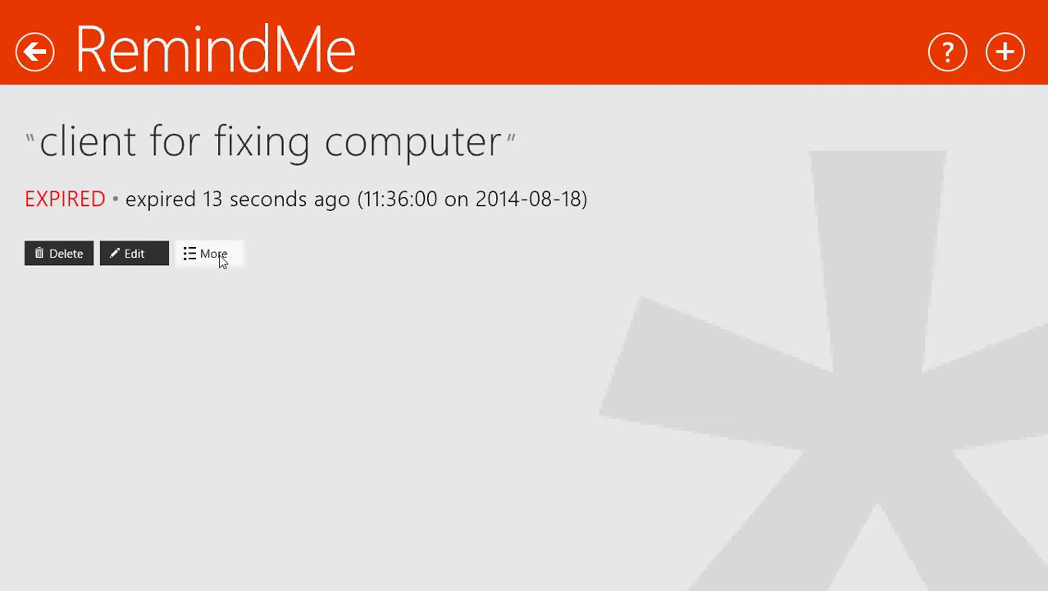
{"action": "left_click", "coordinate": [380, 328]}
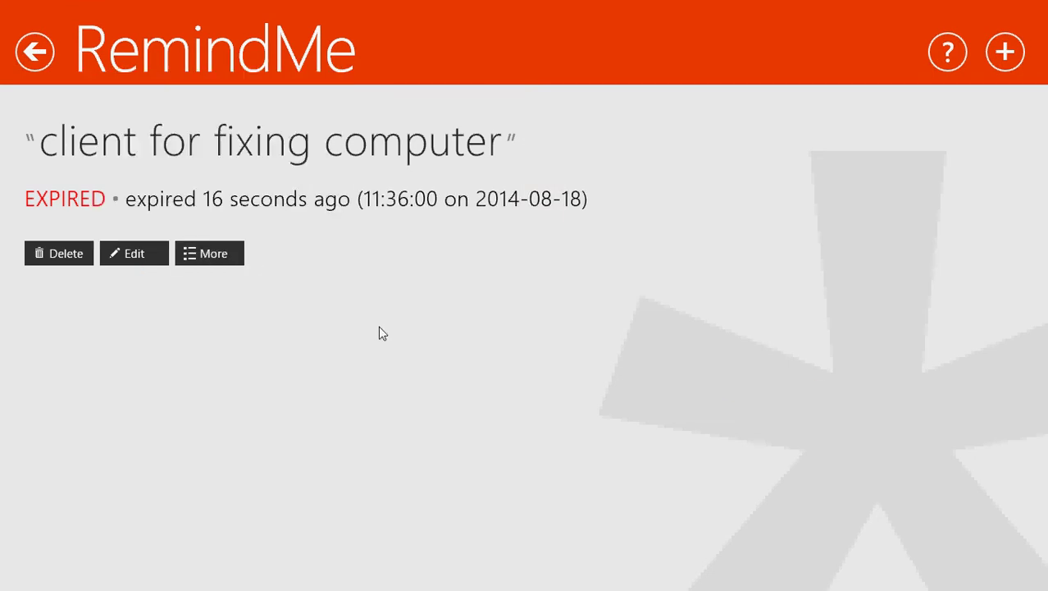
- Delete the expired client reminder, start a new specific-time reminder, and bring up its Start-tile pin options
{"action": "left_click", "coordinate": [67, 250]}
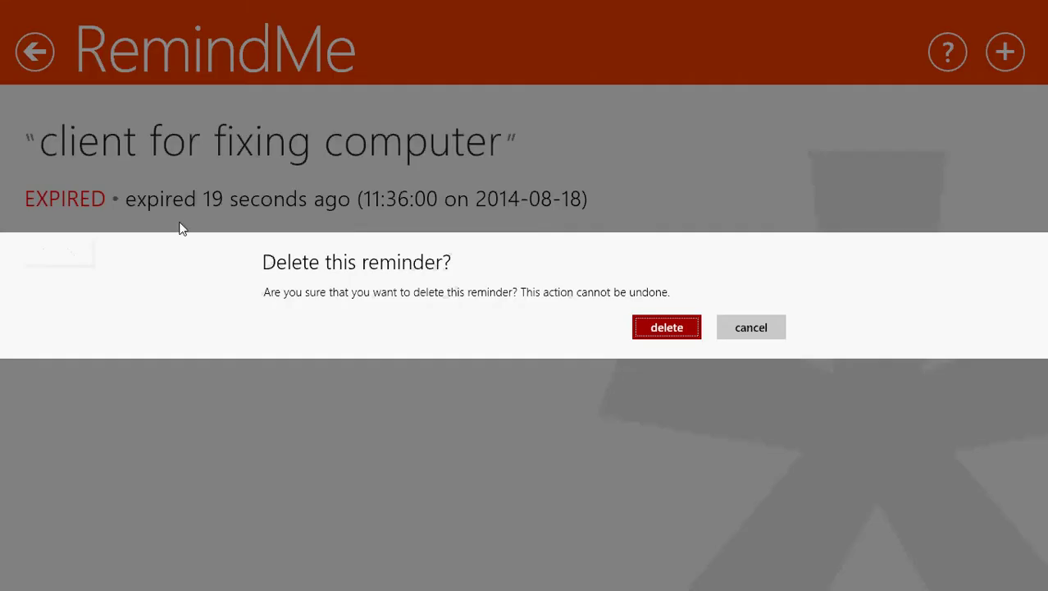
{"action": "left_click", "coordinate": [675, 330]}
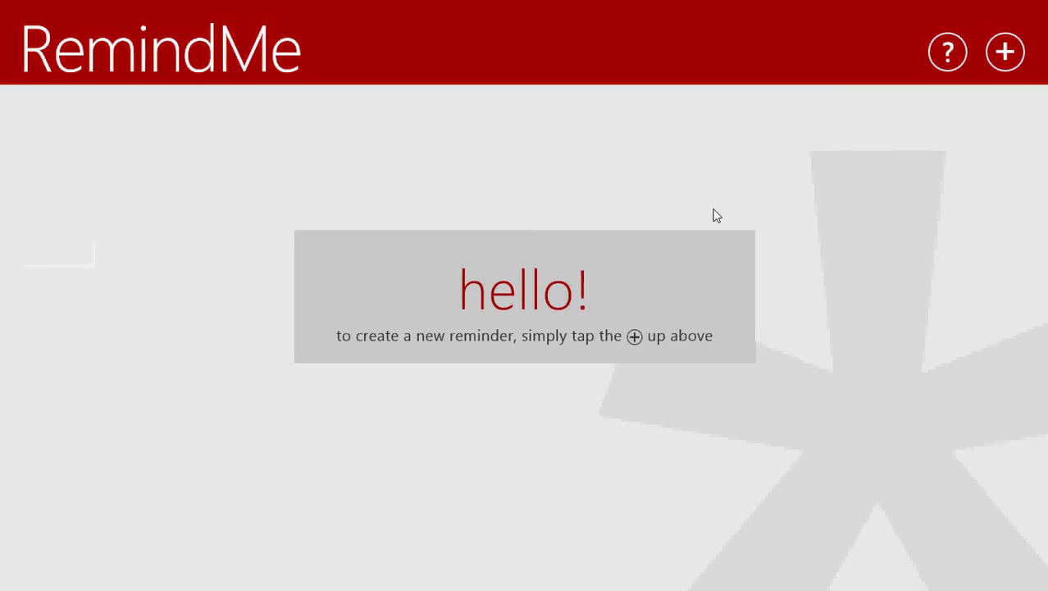
{"action": "left_click", "coordinate": [1010, 55]}
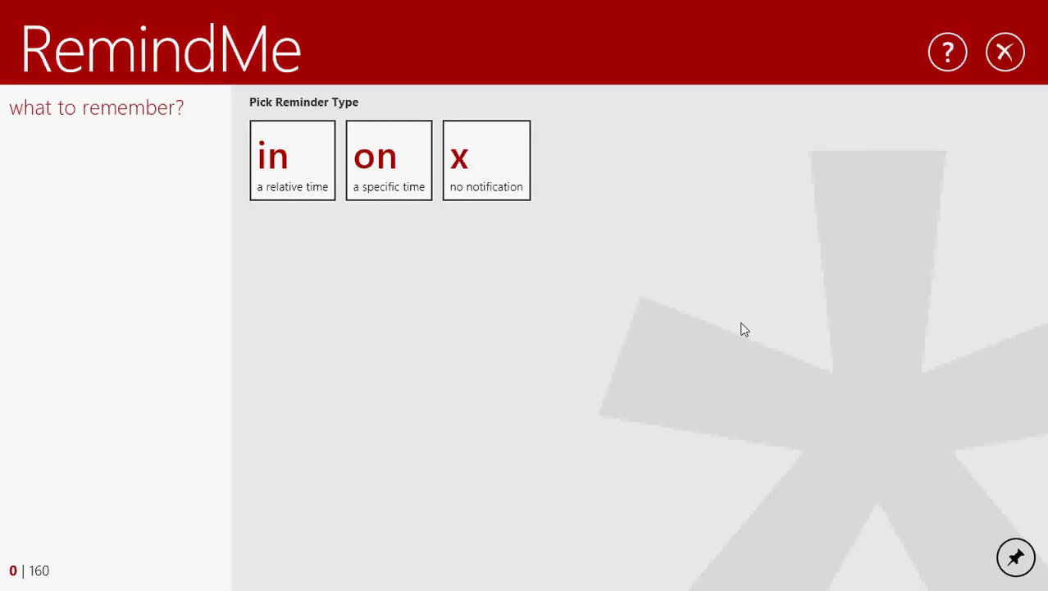
{"action": "left_click", "coordinate": [414, 195]}
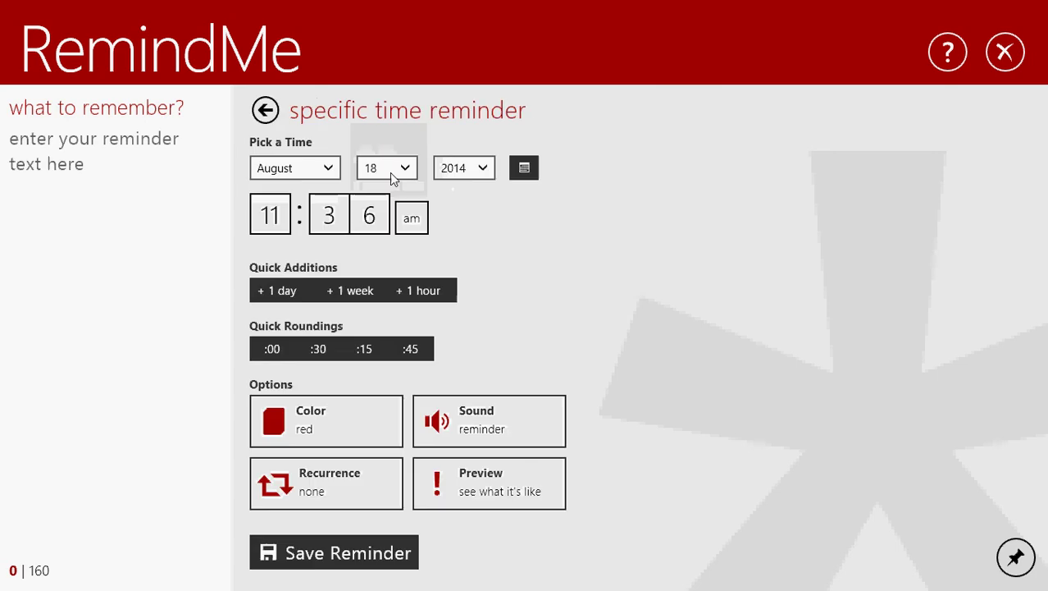
{"action": "left_click", "coordinate": [1016, 558]}
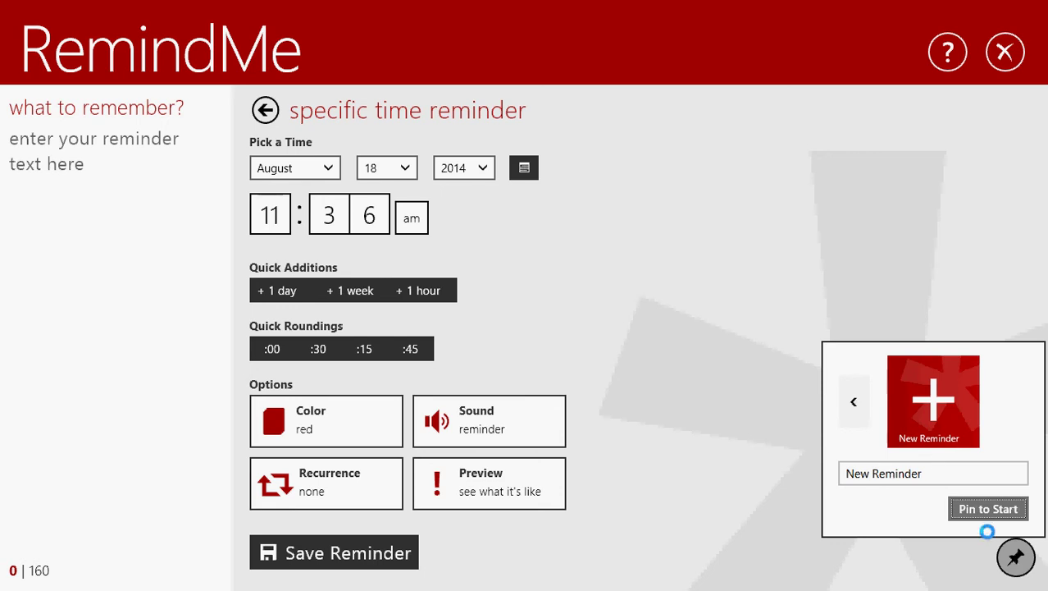
- Rename the Start tile from 'New Reminder' to 'client', pin it, and close the unsaved form
{"action": "left_click", "coordinate": [921, 475]}
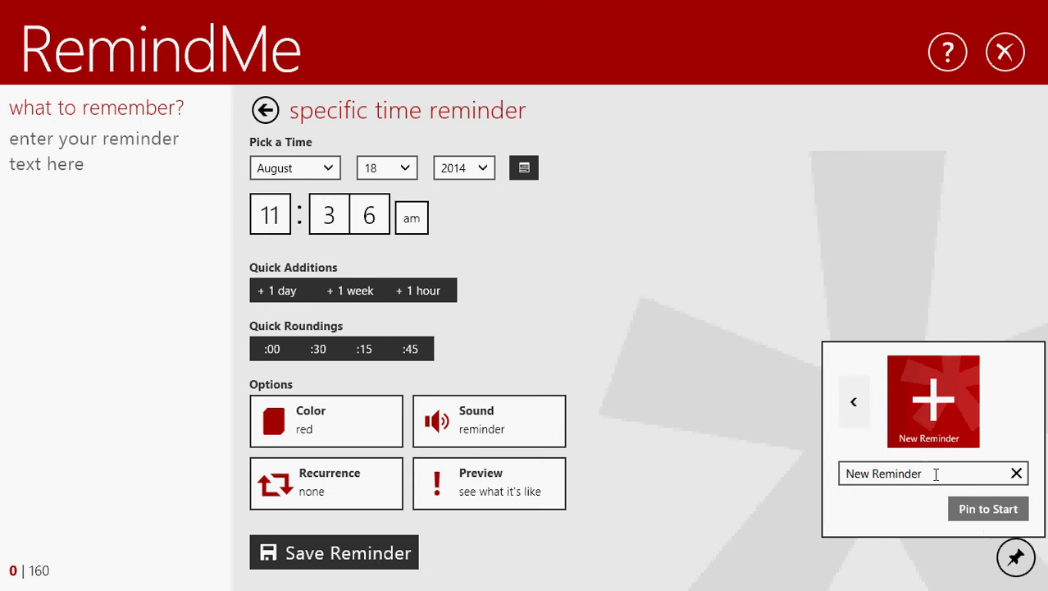
{"action": "left_click_drag", "start_coordinate": [935, 473], "coordinate": [712, 470]}
{"action": "type", "text": "client"}
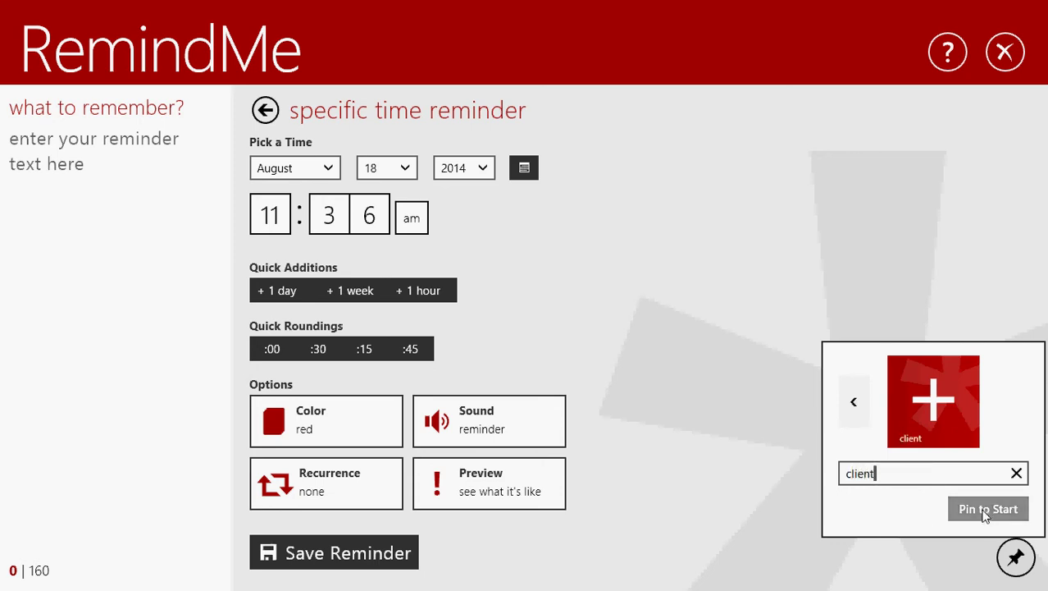
{"action": "left_click", "coordinate": [985, 510]}
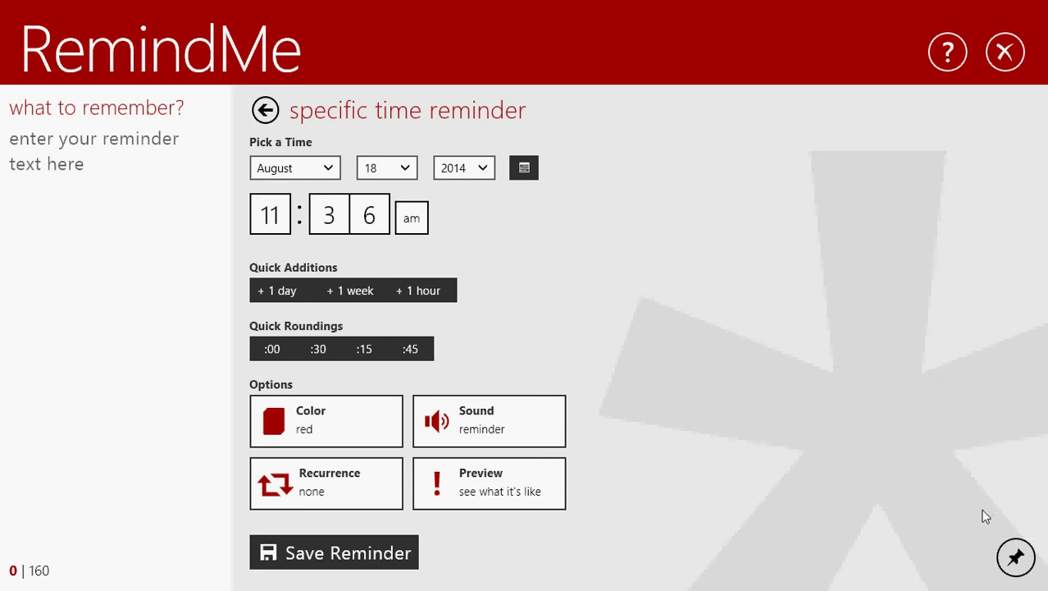
{"action": "left_click", "coordinate": [1005, 52]}
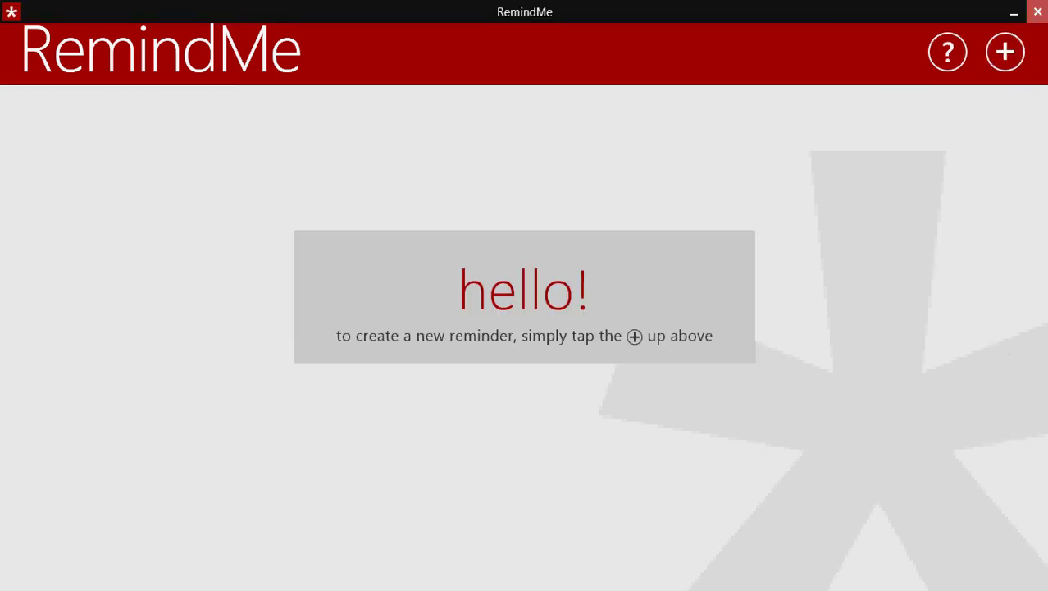
- Close RemindMe and scroll the Start screen to the new red 'client' tile
{"action": "left_click", "coordinate": [1039, 6]}
{"action": "key", "text": "super"}
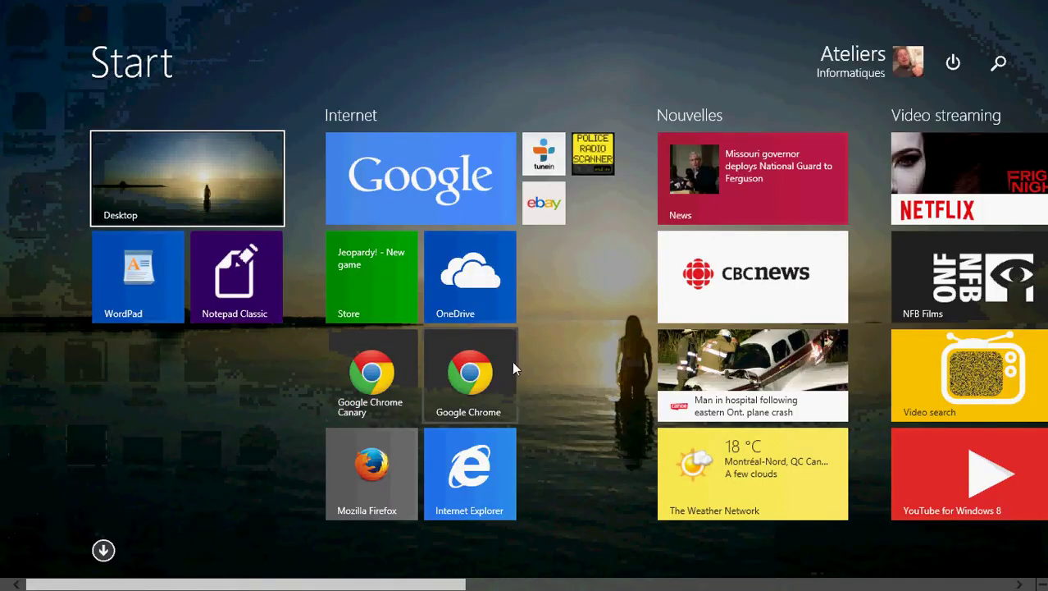
{"action": "scroll", "coordinate": [512, 361], "scroll_direction": "down", "scroll_amount": 5}
{"action": "scroll", "coordinate": [512, 361], "scroll_direction": "down", "scroll_amount": 5}
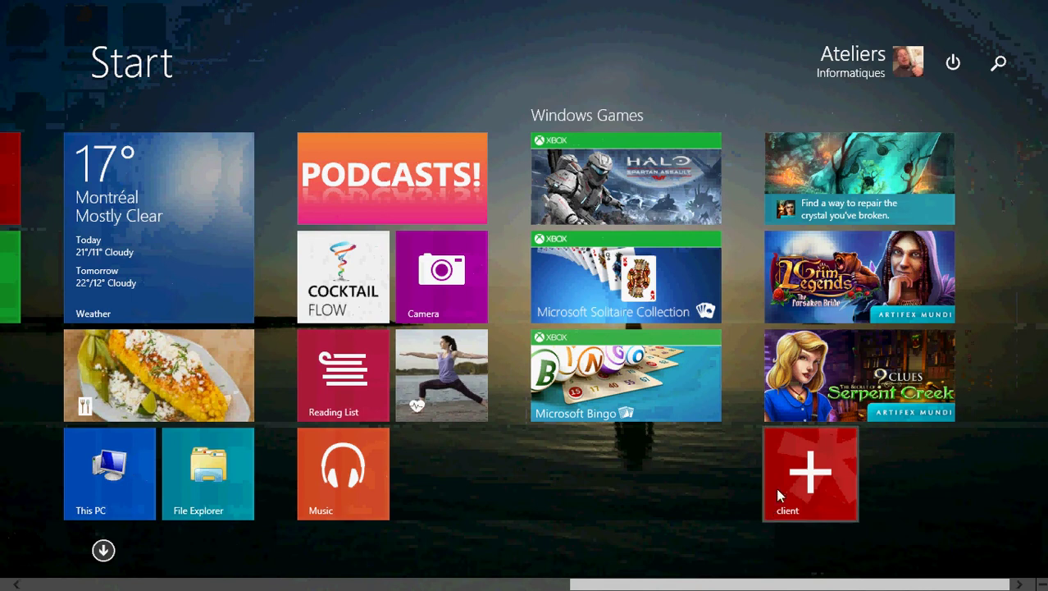
- Launch RemindMe from the client tile and start an 'in' reminder set to 10 minutes
{"action": "left_click", "coordinate": [821, 481]}
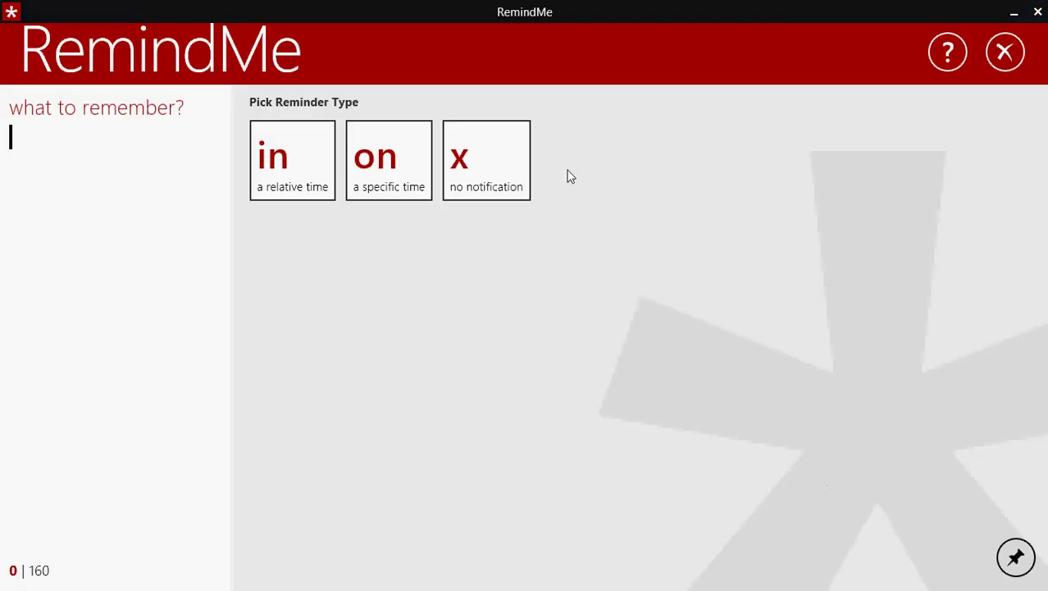
{"action": "left_click", "coordinate": [523, 227]}
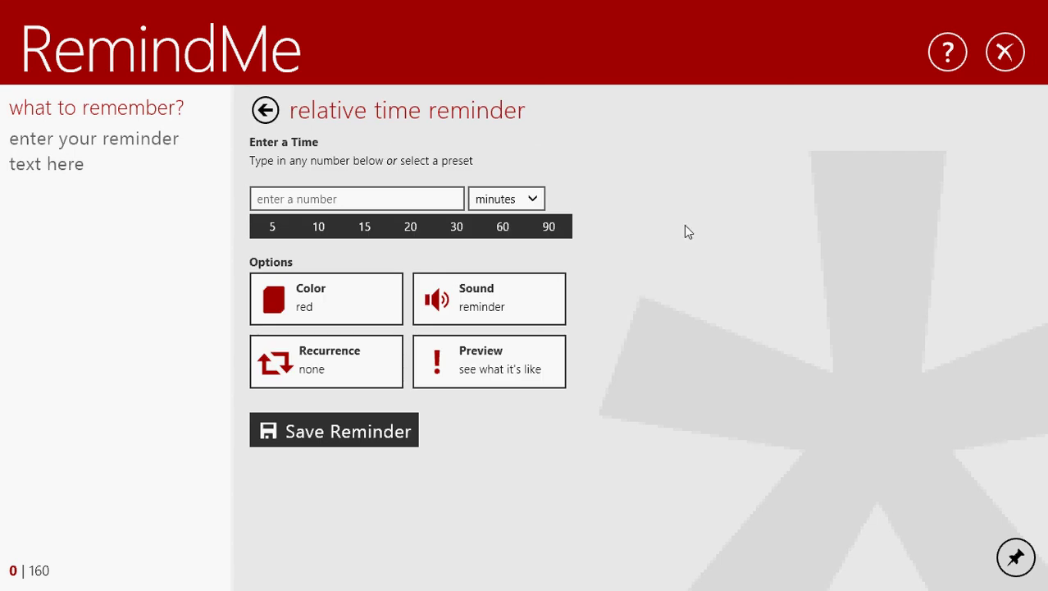
{"action": "left_click", "coordinate": [355, 206]}
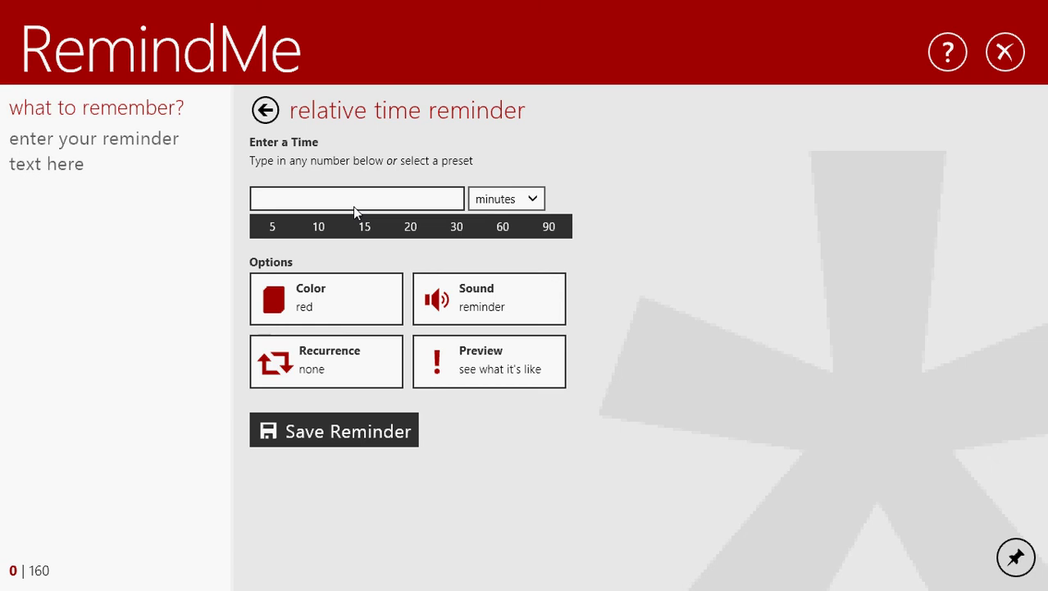
{"action": "type", "text": "10"}
{"action": "left_click", "coordinate": [671, 257]}
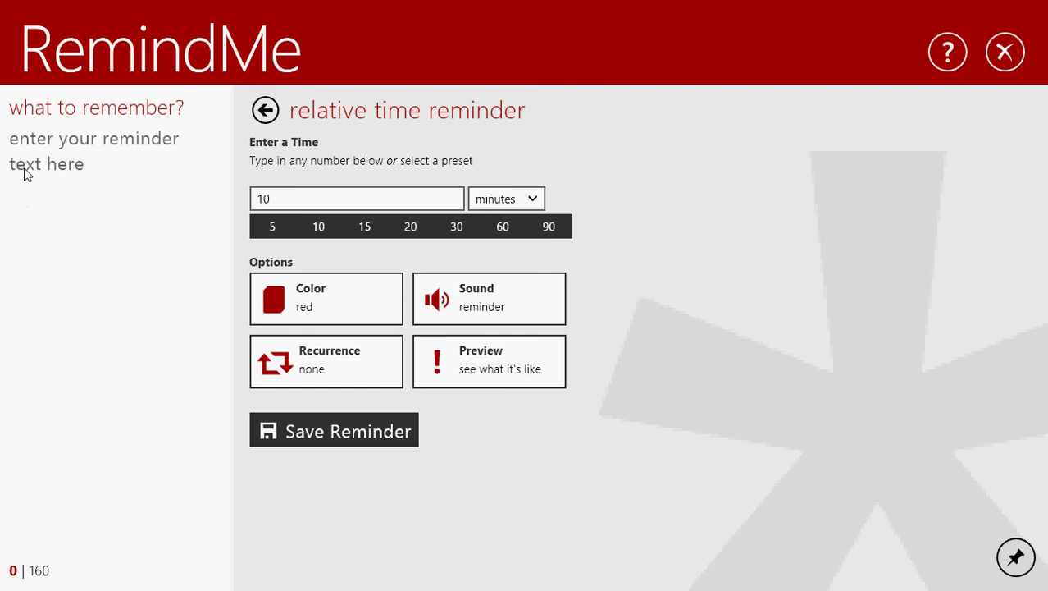
- Switch to the 'x' no-notification reminder and look through its colour choices, keeping red
{"action": "left_click", "coordinate": [266, 109]}
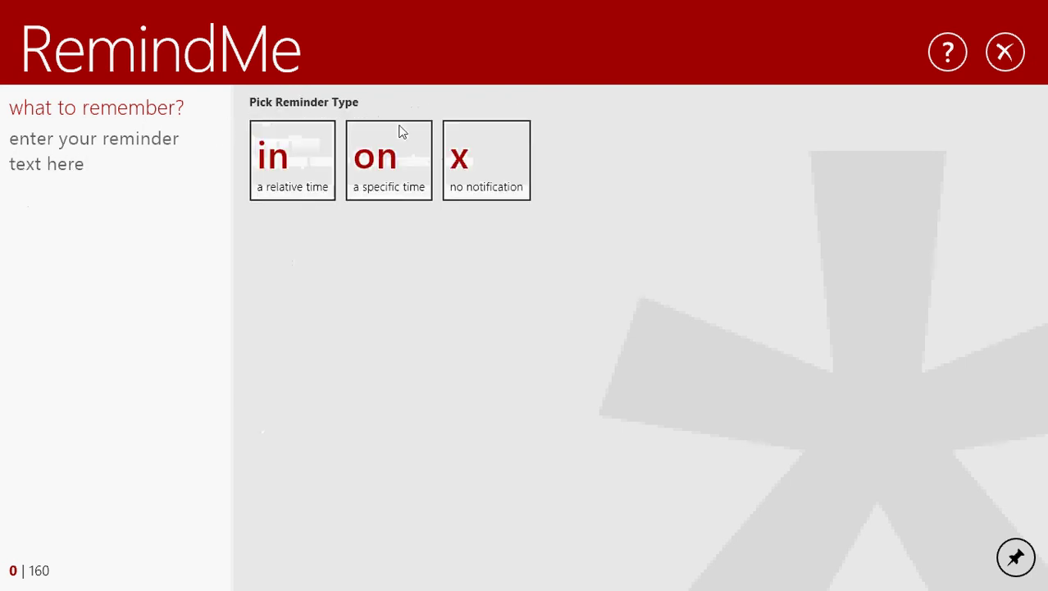
{"action": "left_click", "coordinate": [496, 168]}
{"action": "left_click", "coordinate": [308, 209]}
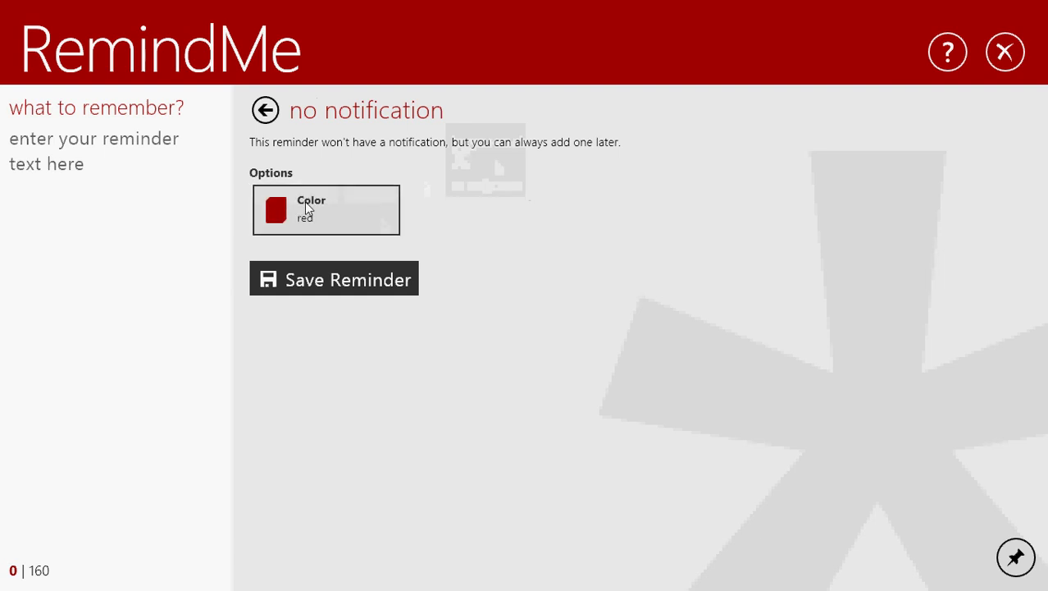
{"action": "left_click", "coordinate": [159, 203]}
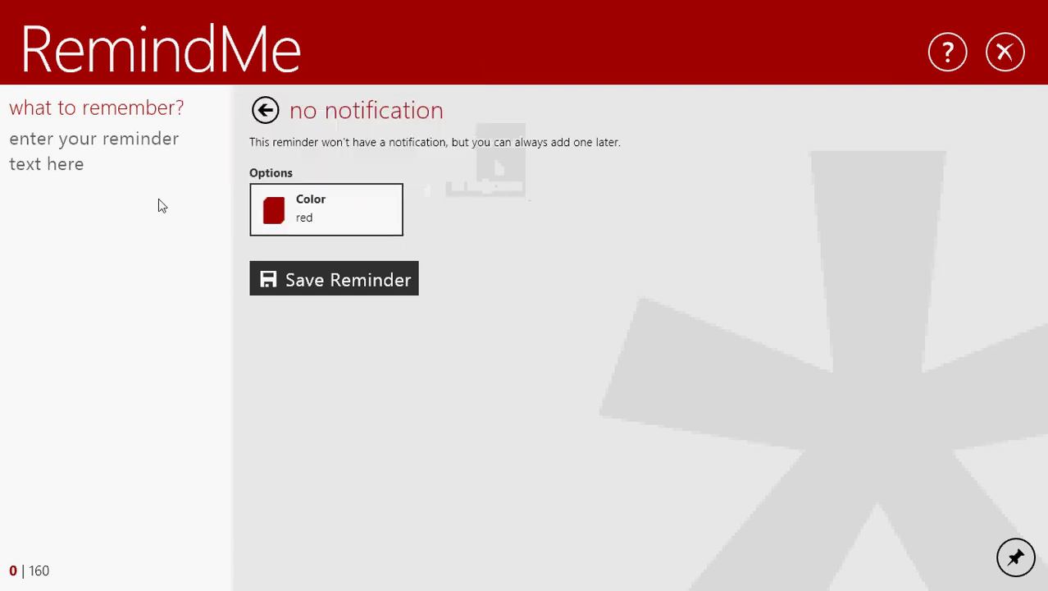
{"action": "left_click", "coordinate": [314, 221]}
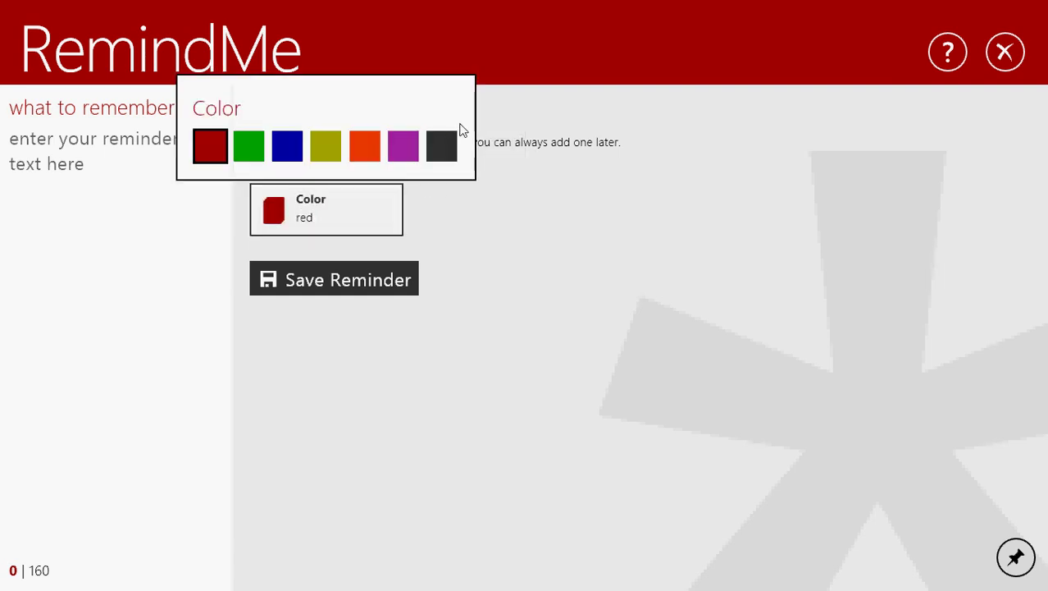
{"action": "left_click", "coordinate": [586, 306]}
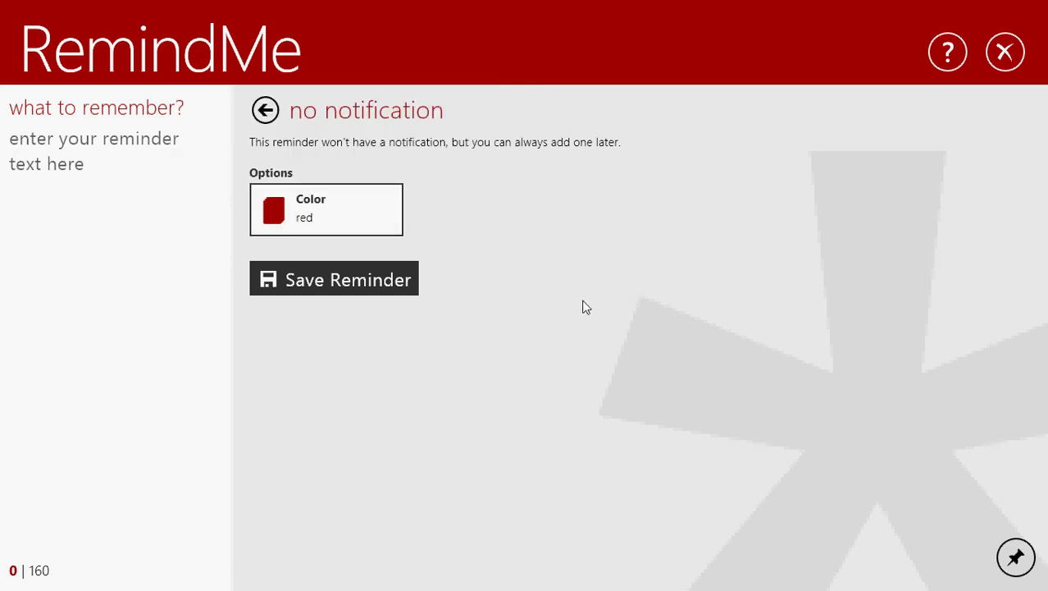
{"action": "left_click", "coordinate": [346, 233]}
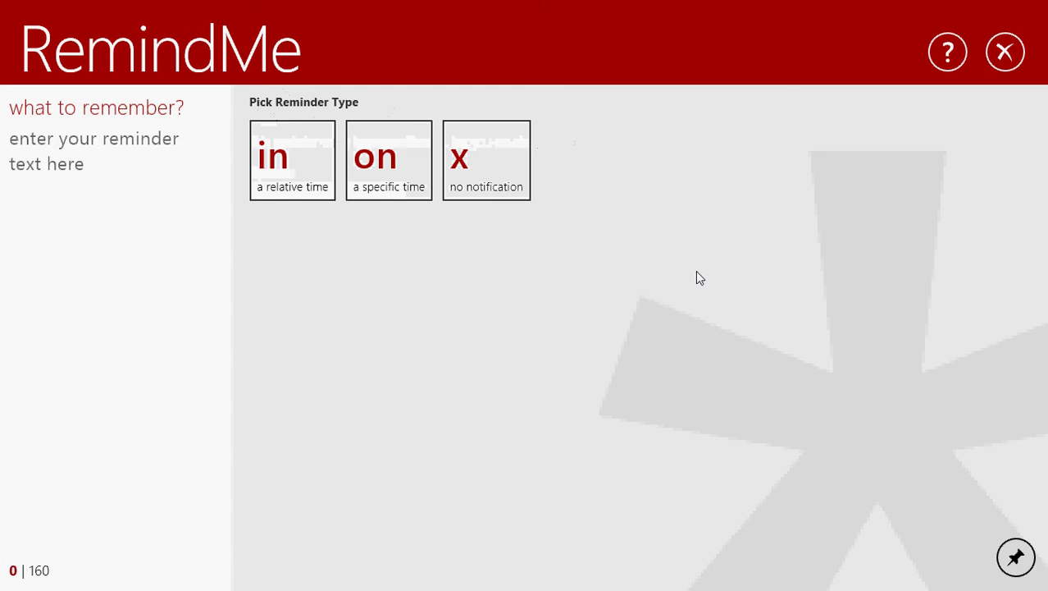
- Discard the reminder form, start an 'on' specific-time reminder, then close it unsaved
{"action": "left_click", "coordinate": [1005, 52]}
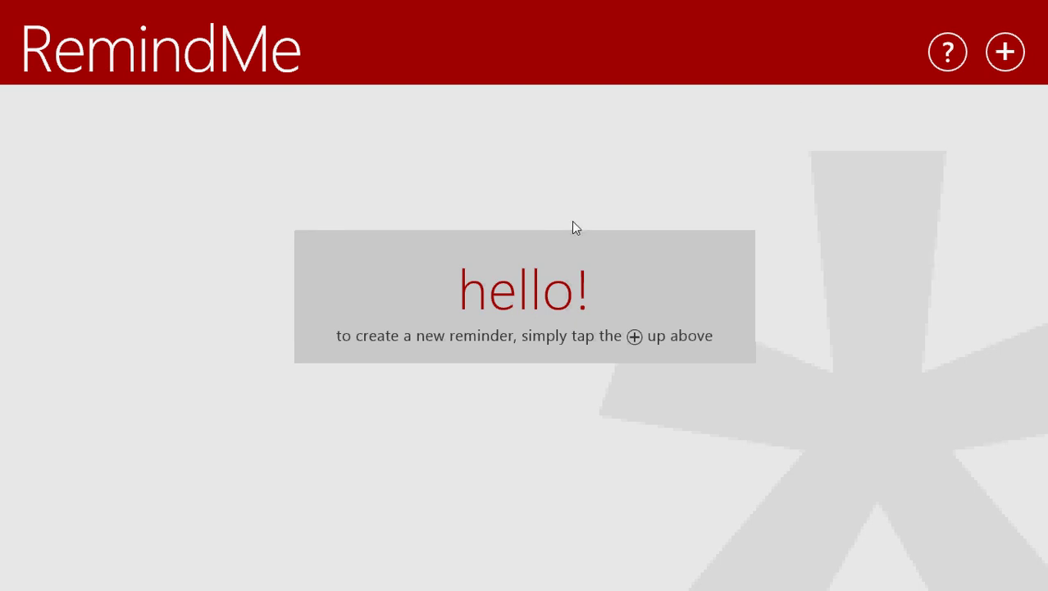
{"action": "left_click", "coordinate": [1005, 52]}
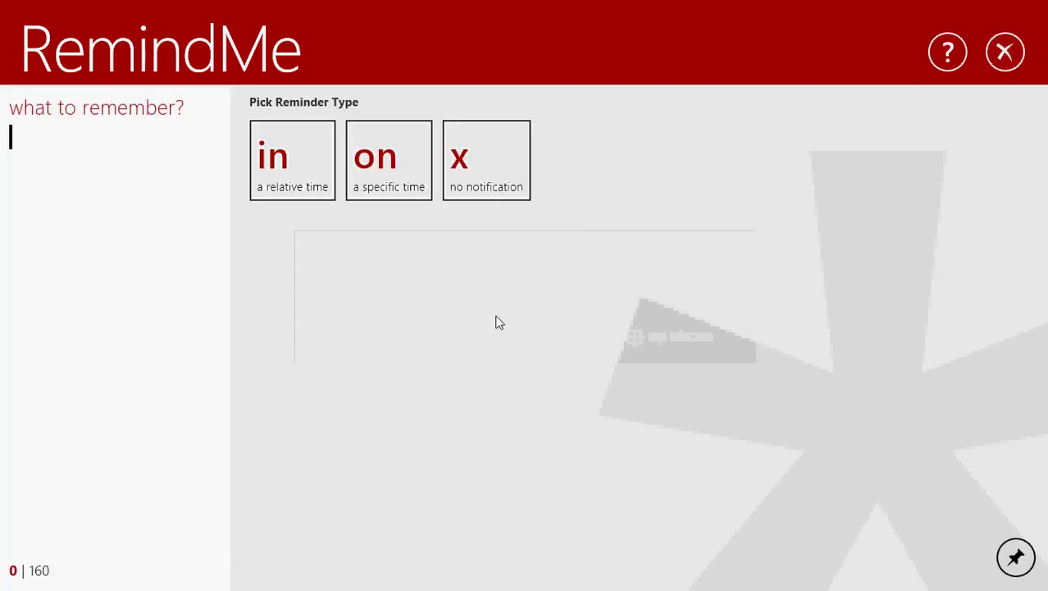
{"action": "left_click", "coordinate": [429, 186]}
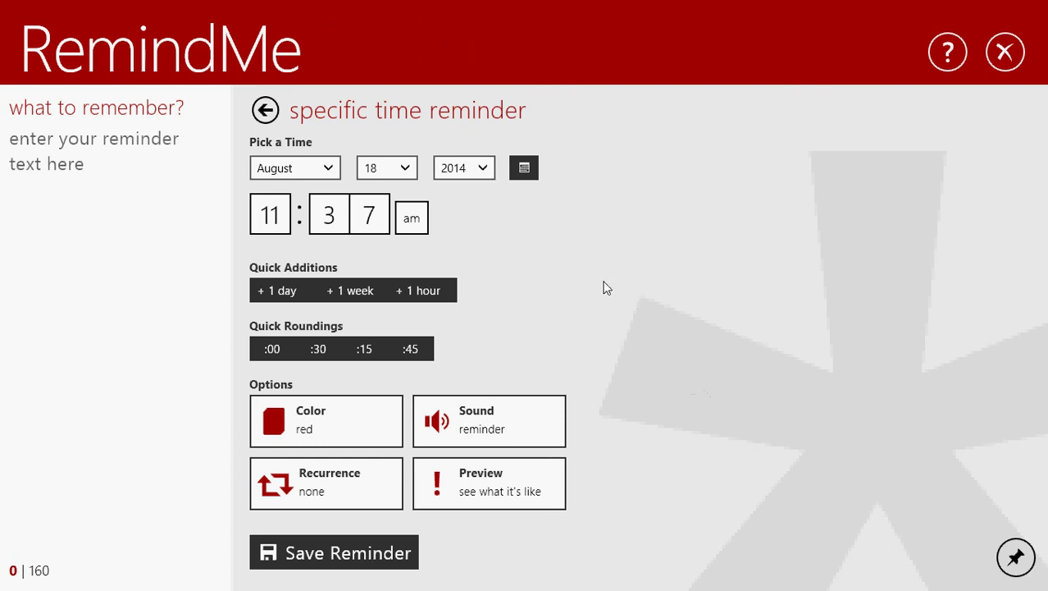
{"action": "mouse_move", "coordinate": [1023, 4]}
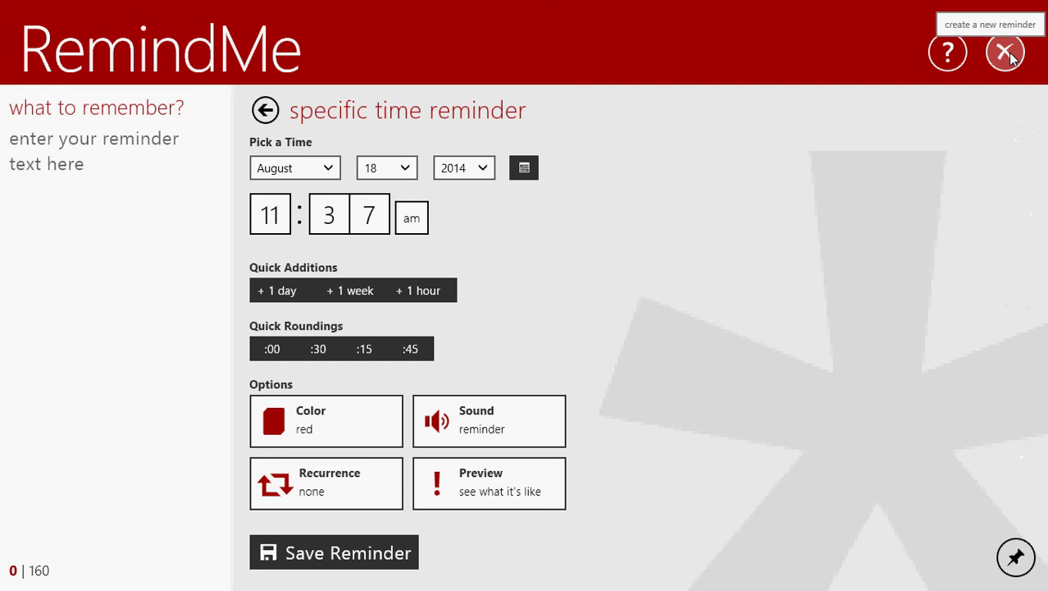
{"action": "left_click", "coordinate": [1007, 52]}
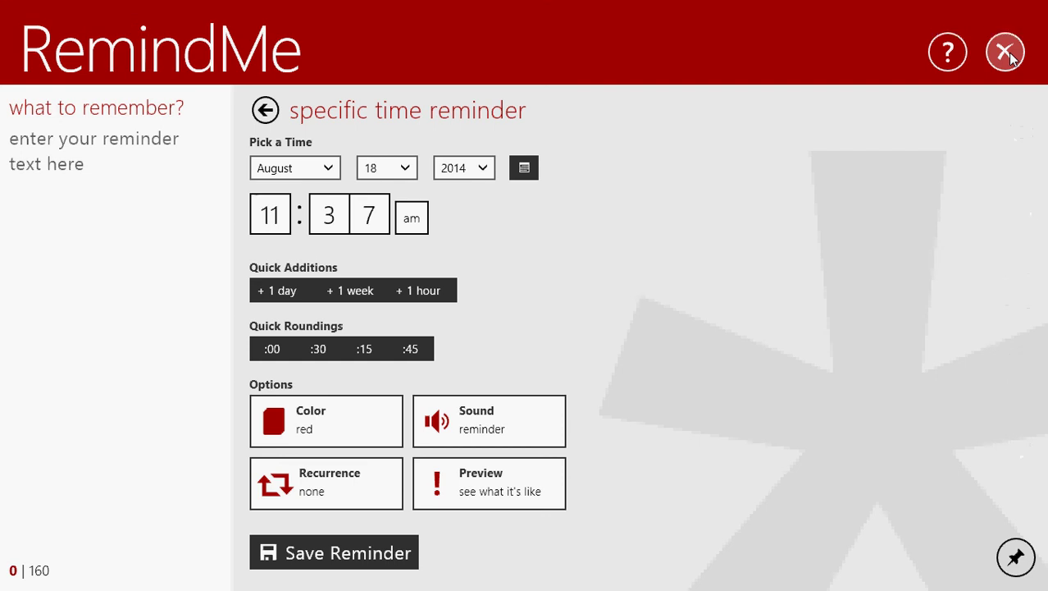
{"action": "left_click", "coordinate": [1038, 12]}
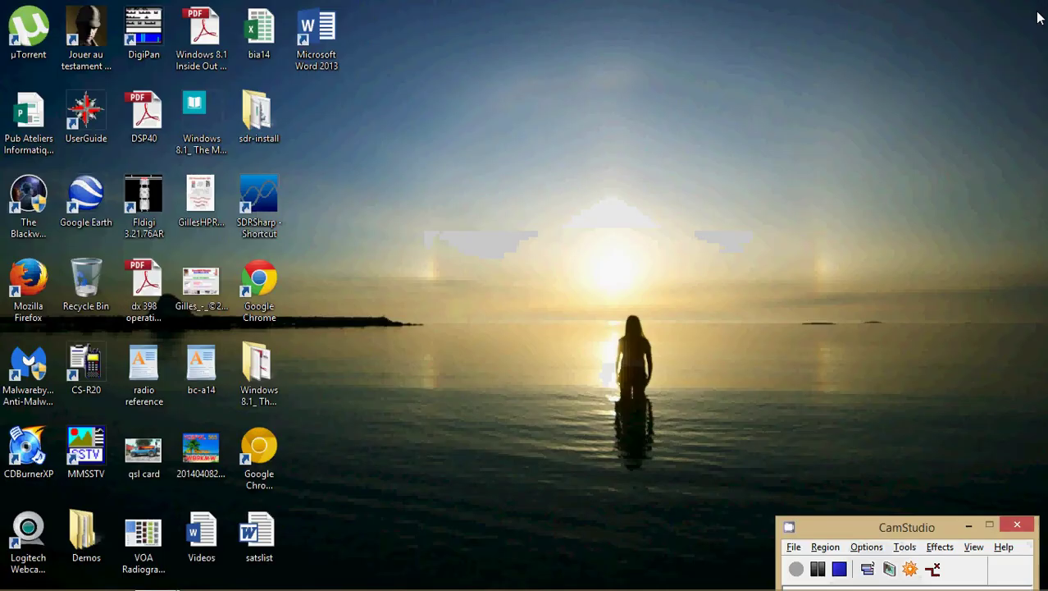
{"action": "key", "text": "super"}
{"action": "scroll", "coordinate": [762, 124], "scroll_direction": "down", "scroll_amount": 5}
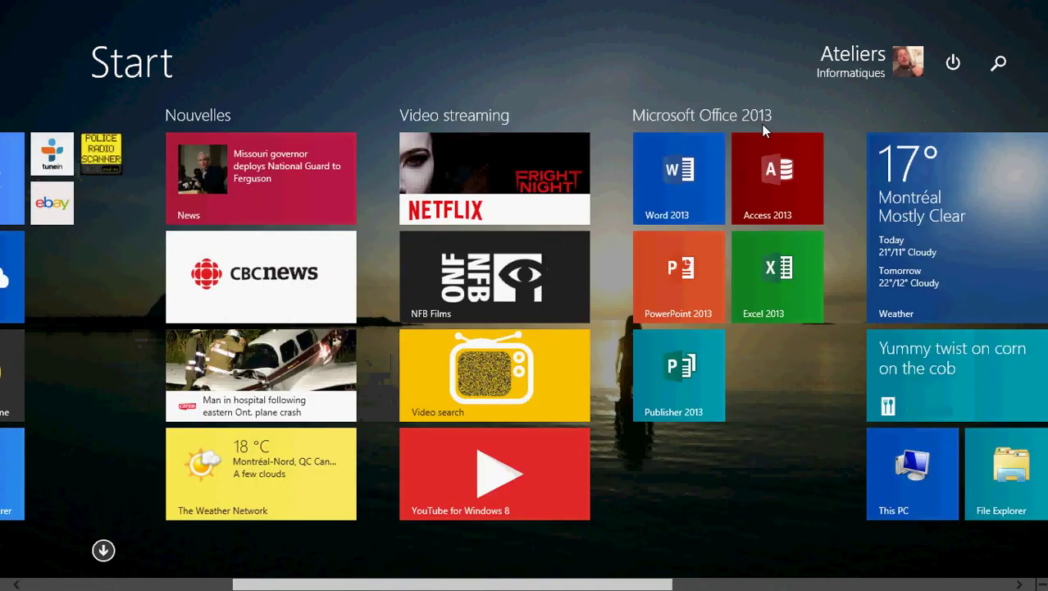
{"action": "scroll", "coordinate": [762, 124], "scroll_direction": "down", "scroll_amount": 3}
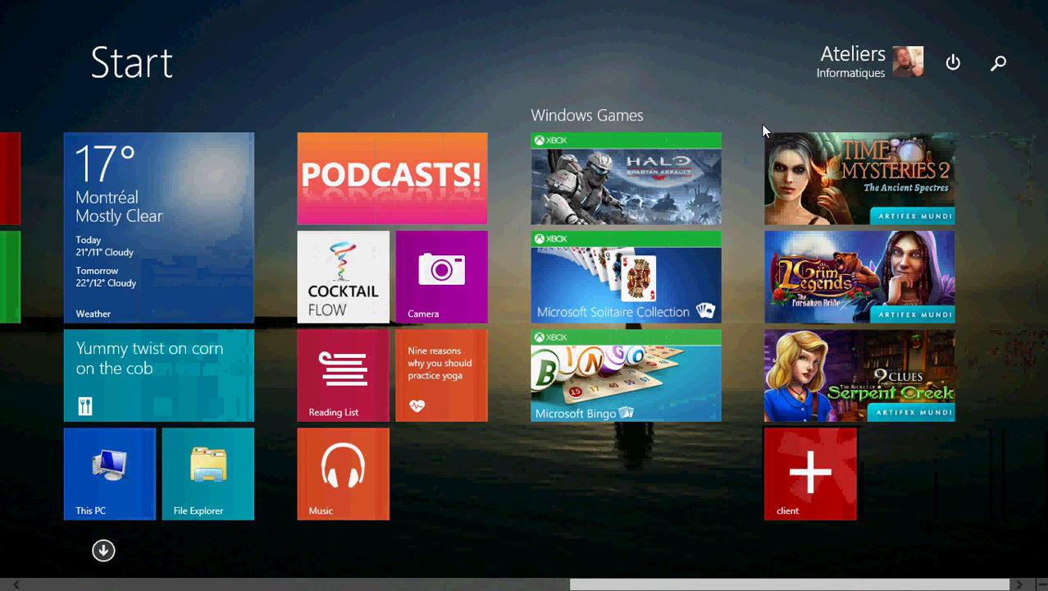
{"action": "scroll", "coordinate": [762, 124], "scroll_direction": "up", "scroll_amount": 2}
{"action": "scroll", "coordinate": [762, 124], "scroll_direction": "up", "scroll_amount": 5}
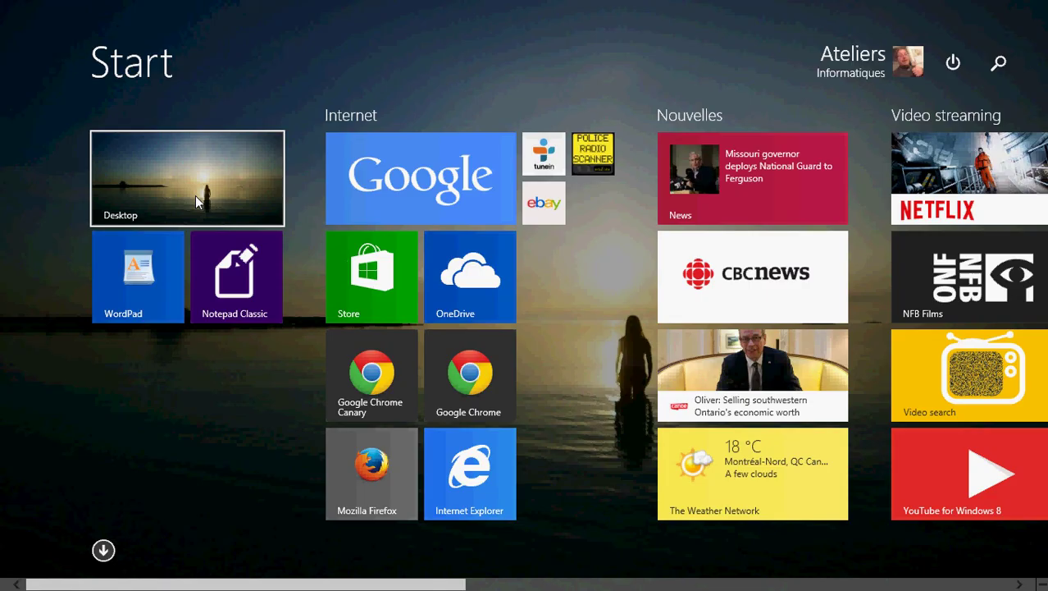
{"action": "left_click", "coordinate": [195, 201]}
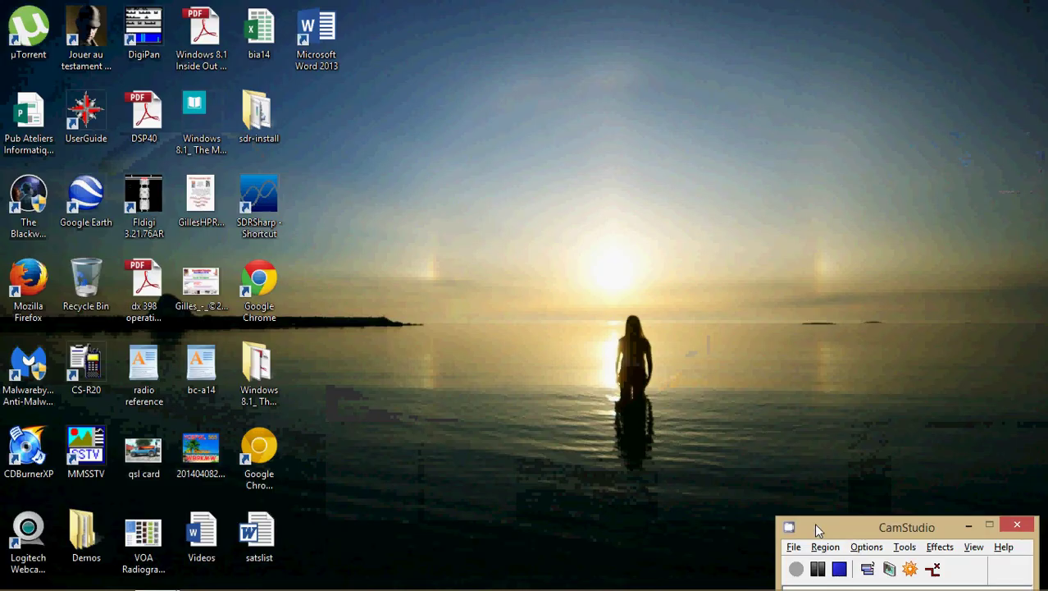